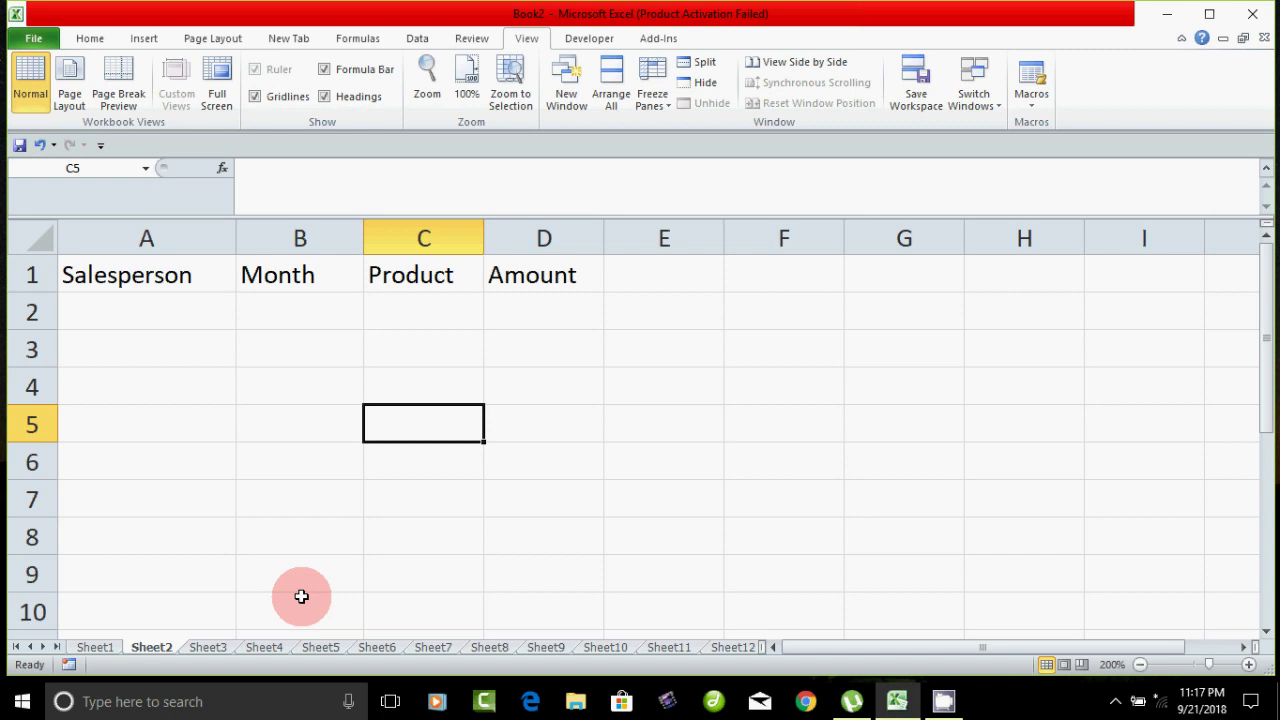
Step: Move across the heading cells A1:D1 and a nearby block, ending on cell F6
click(177, 273)
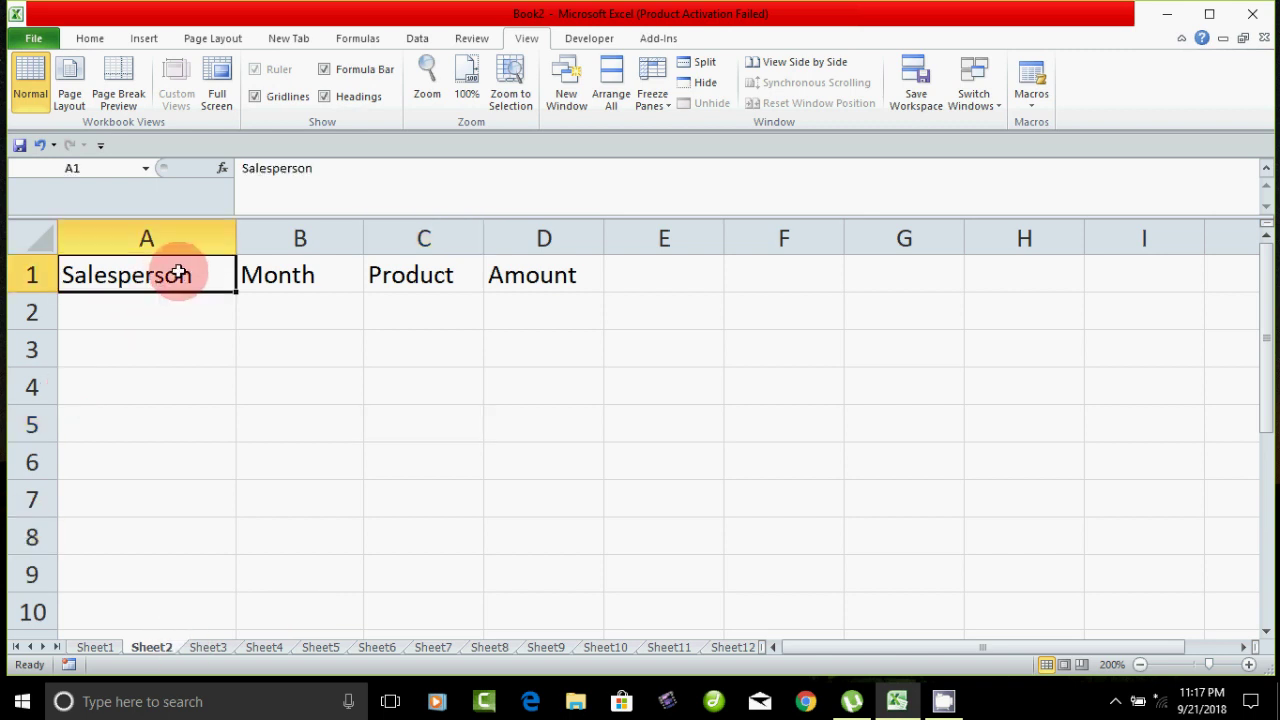
click(300, 272)
click(403, 281)
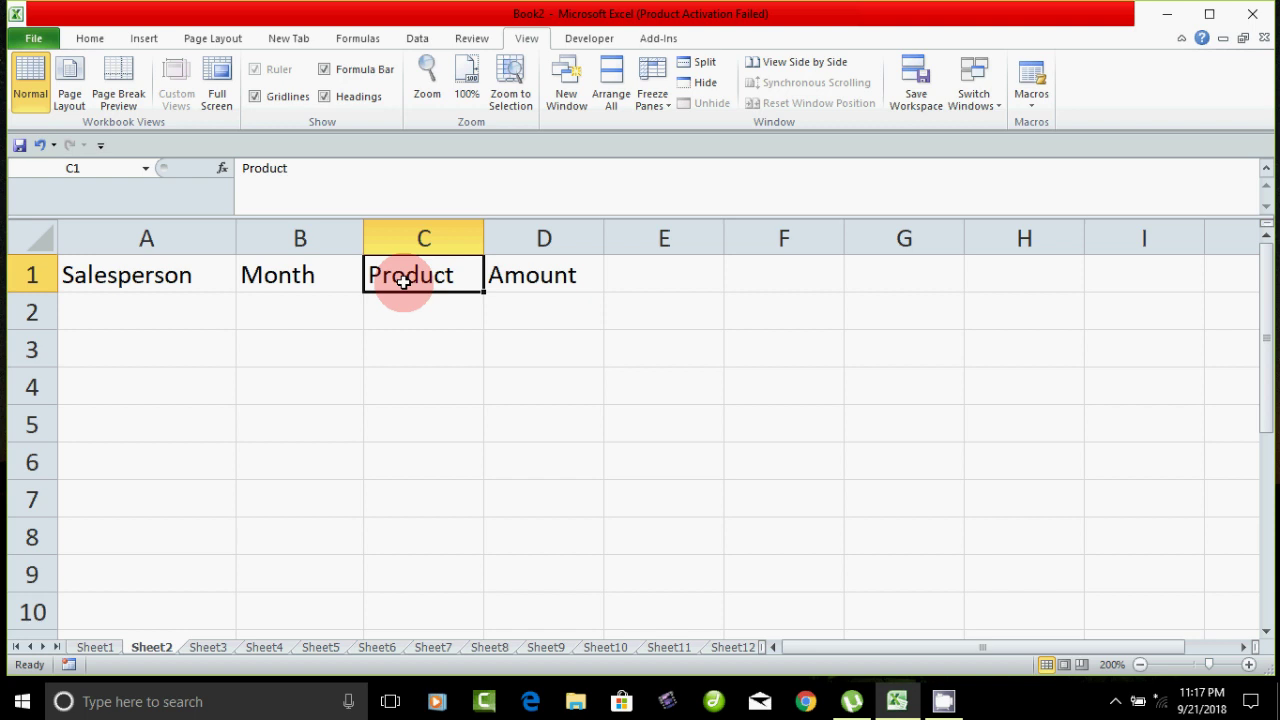
click(532, 282)
click(180, 277)
click(305, 277)
click(420, 277)
click(499, 273)
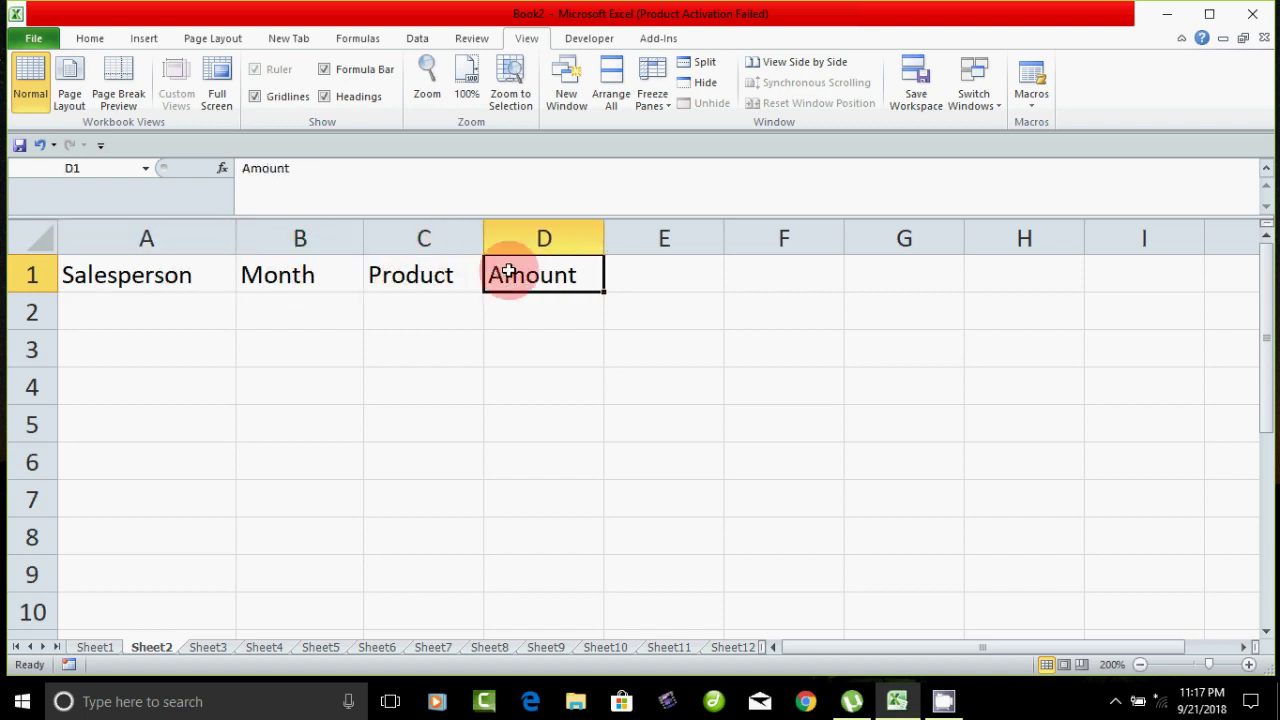
click(143, 303)
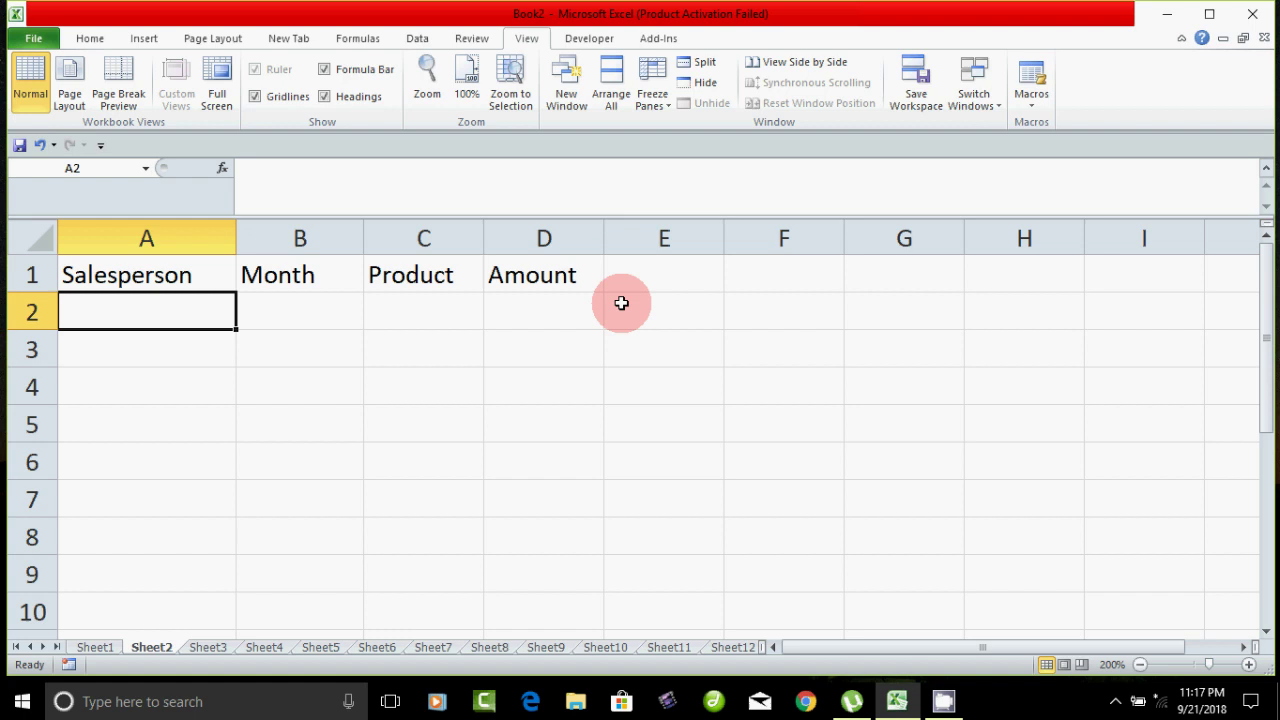
mouse_move(610, 278)
mouse_down()
mouse_move(676, 543)
mouse_move(903, 571)
mouse_up()
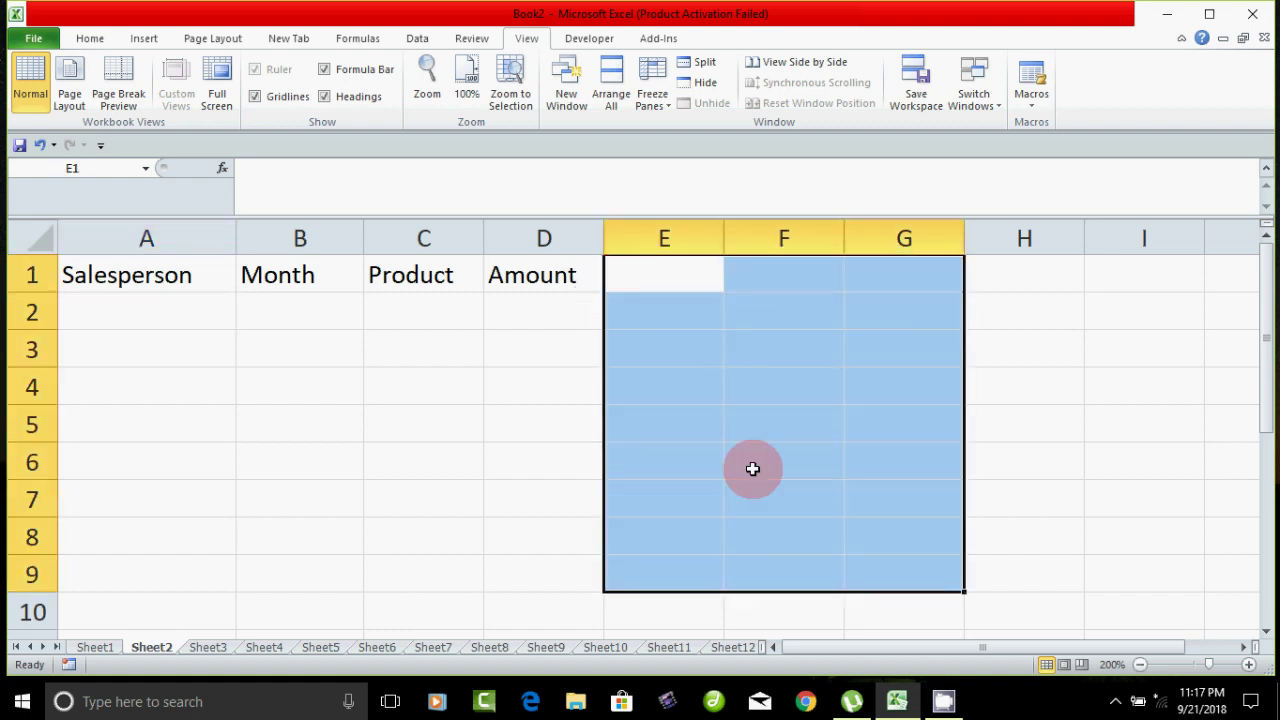
click(752, 468)
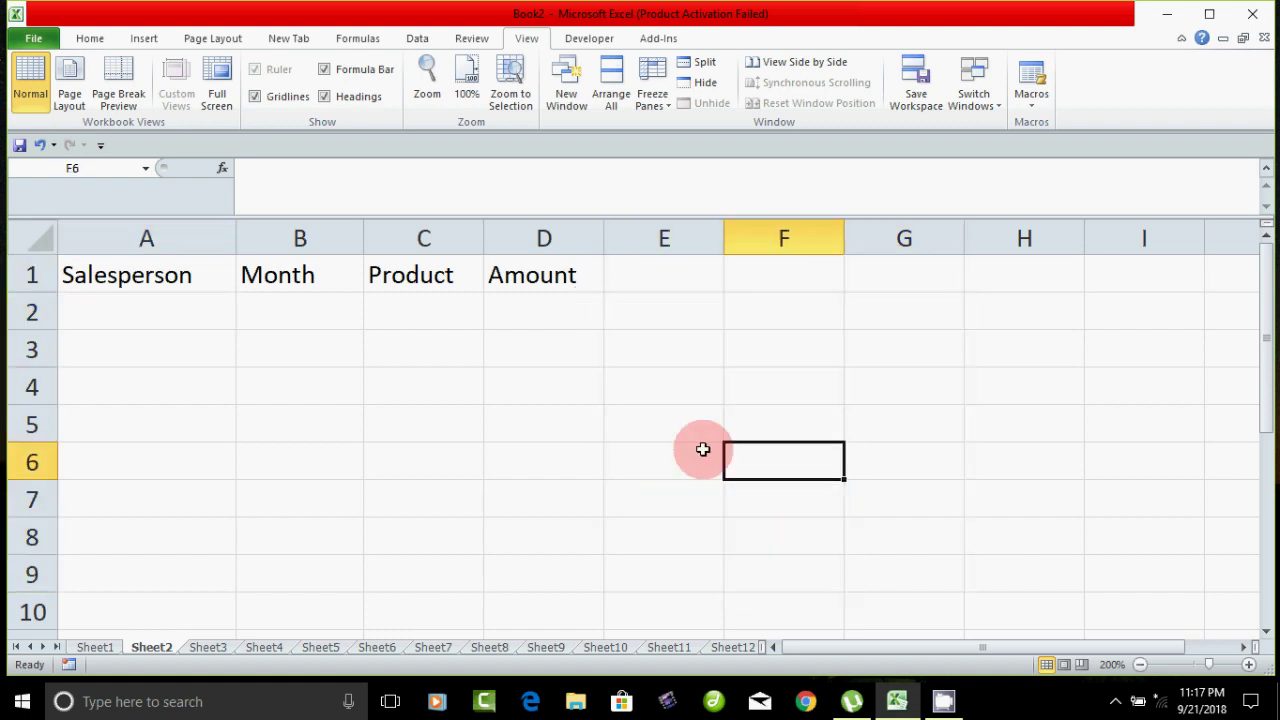
Step: Step along row 2 from cell A2 to cell D2
click(122, 313)
click(289, 317)
click(414, 310)
click(534, 317)
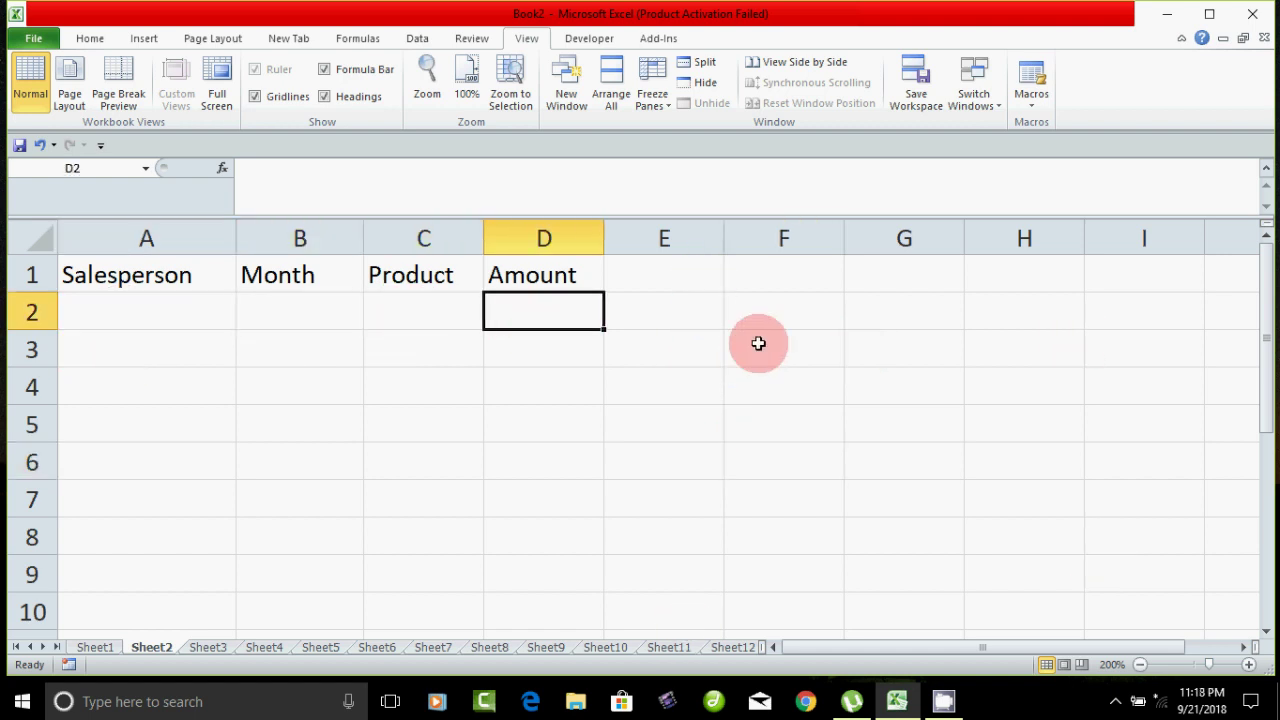
click(803, 391)
click(87, 316)
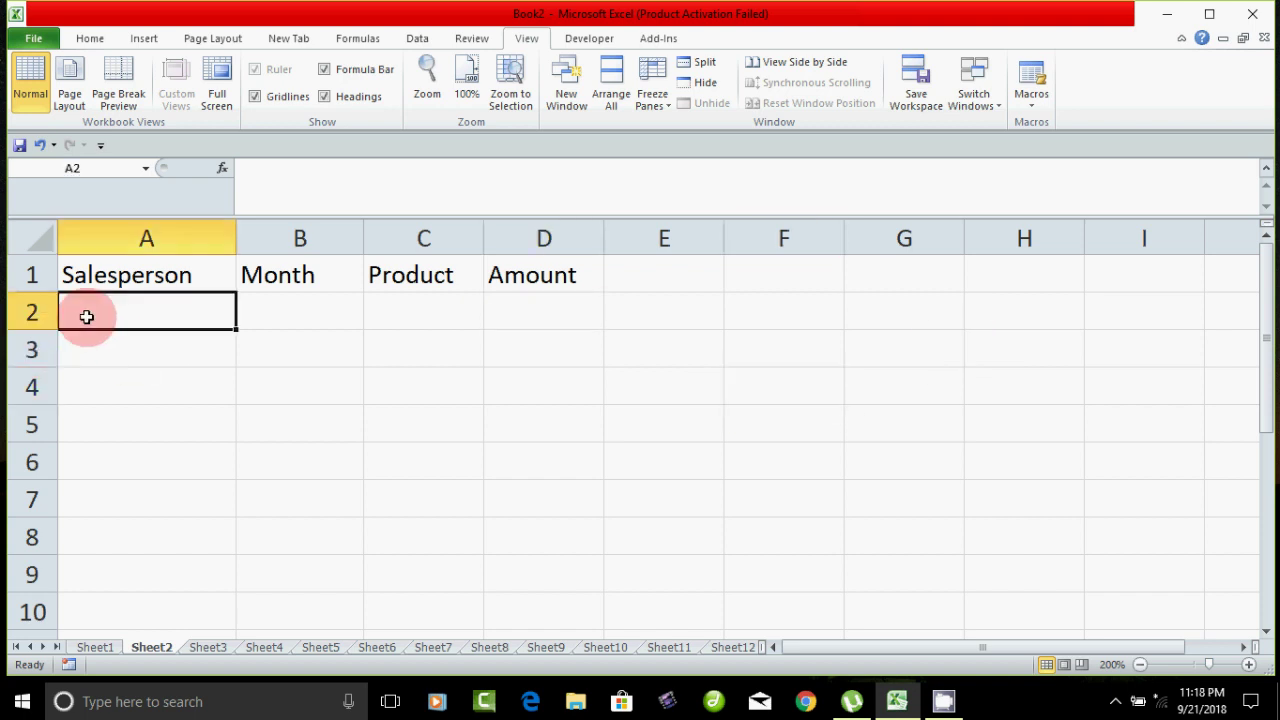
click(290, 312)
click(418, 308)
click(518, 310)
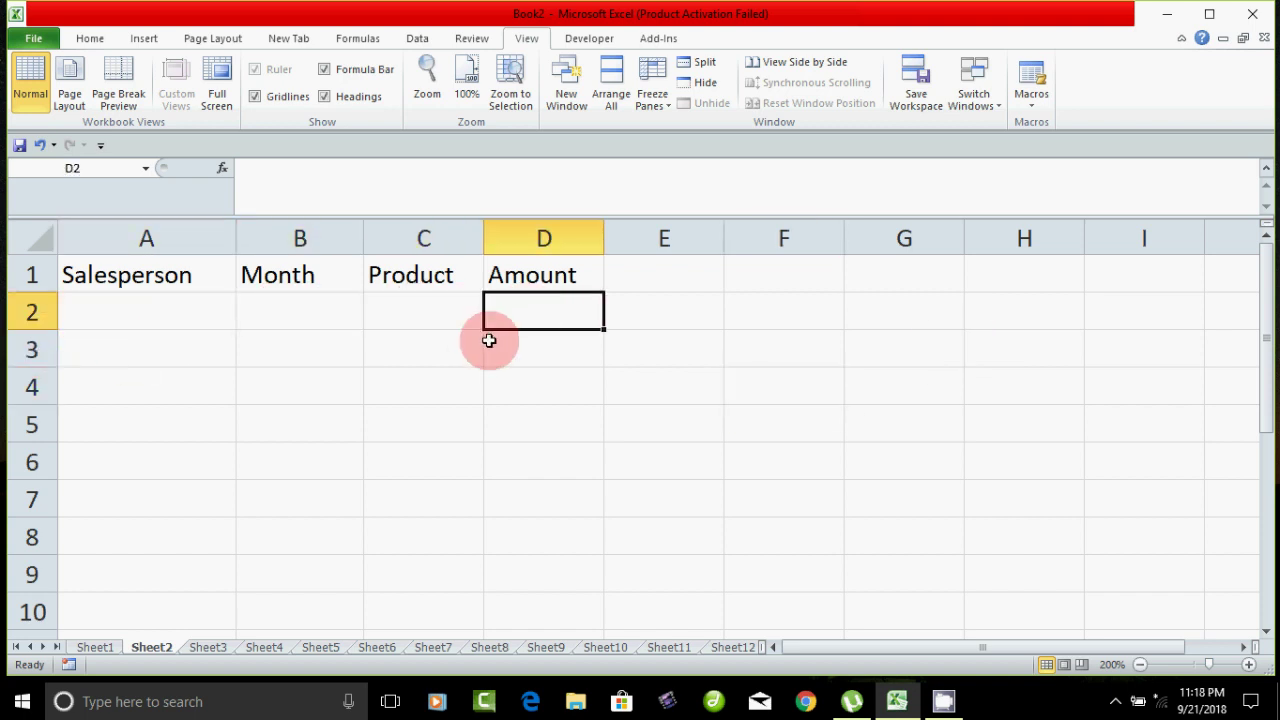
Step: Turn headings A1:D1 into a table with 'My table has headers' ticked
drag(115, 278, 514, 286)
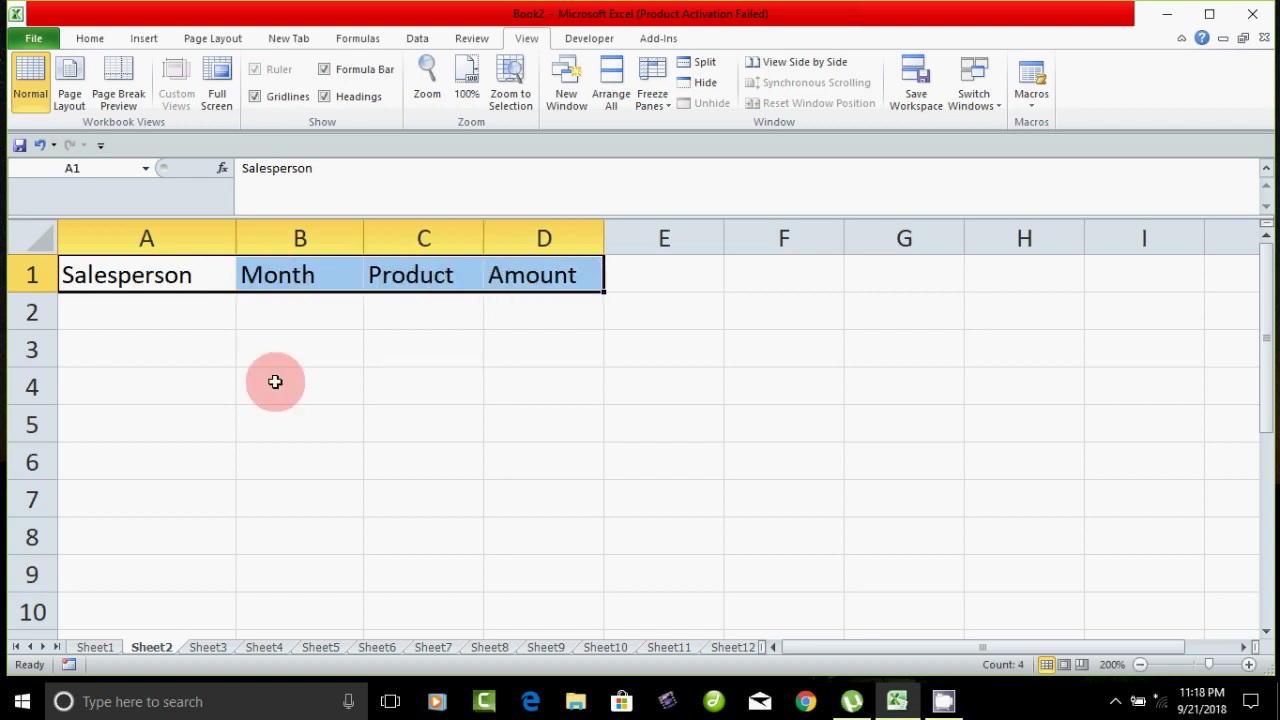
click(140, 40)
click(84, 88)
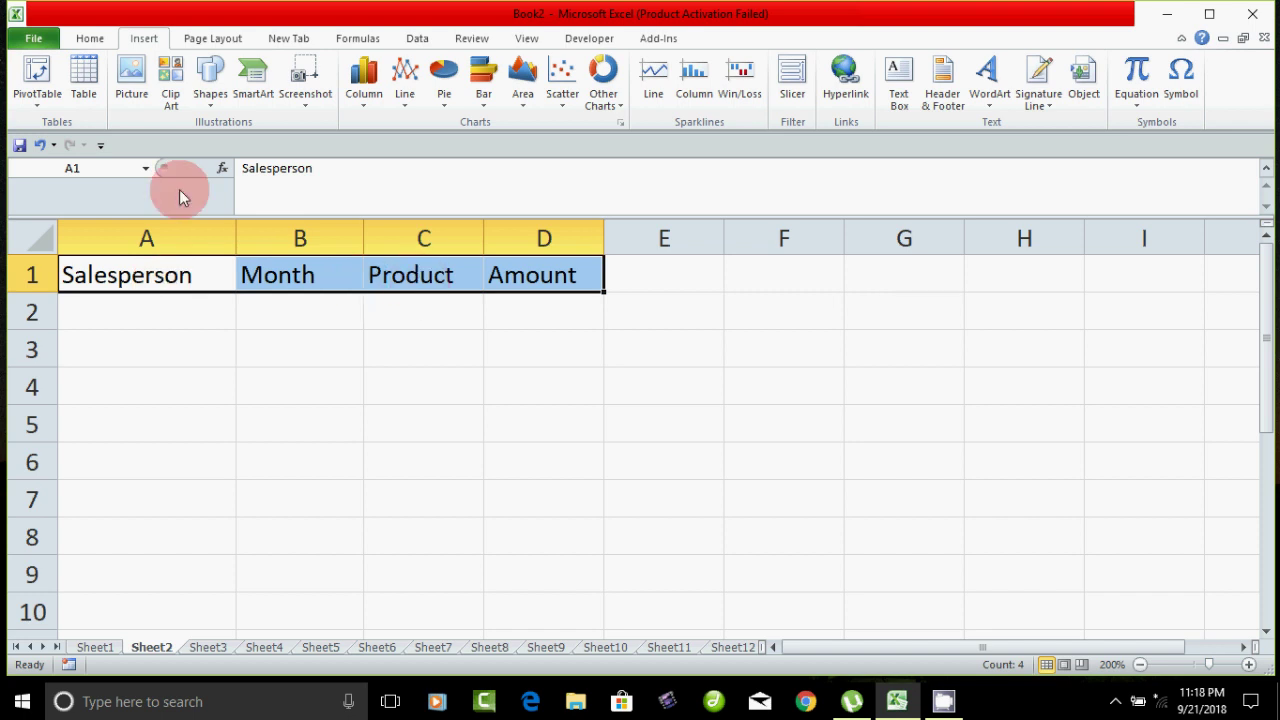
click(88, 75)
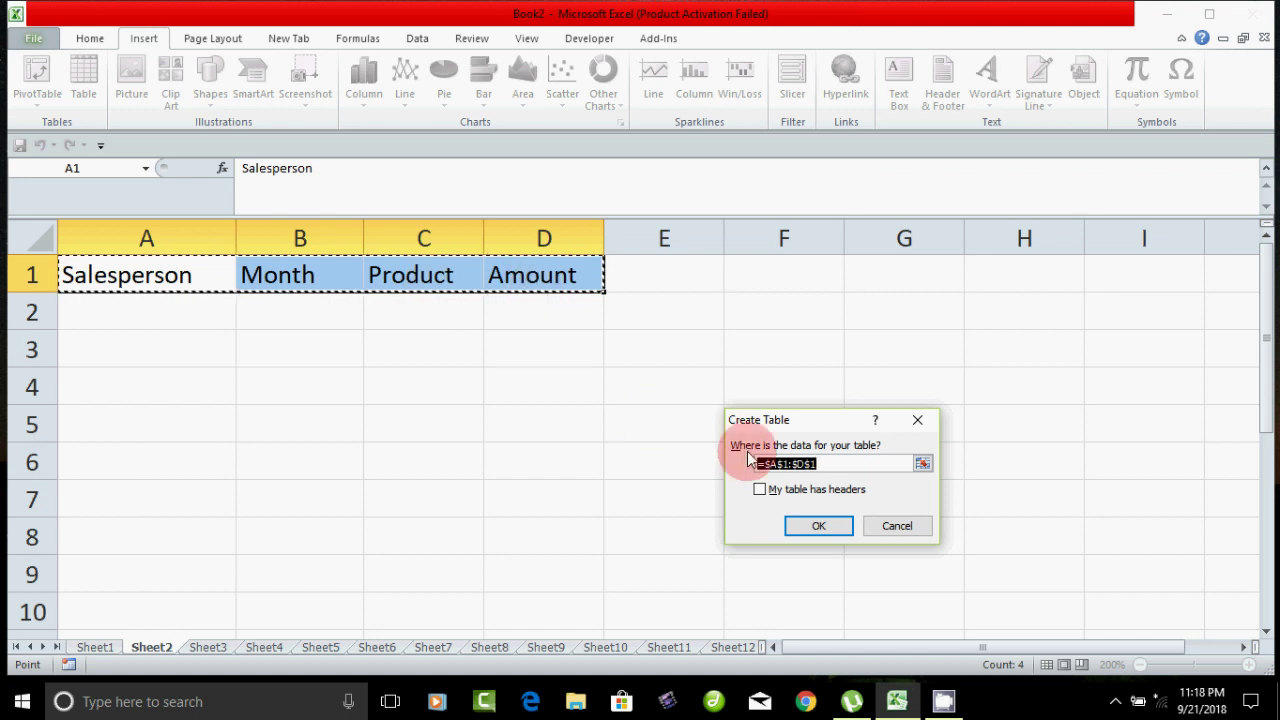
click(758, 488)
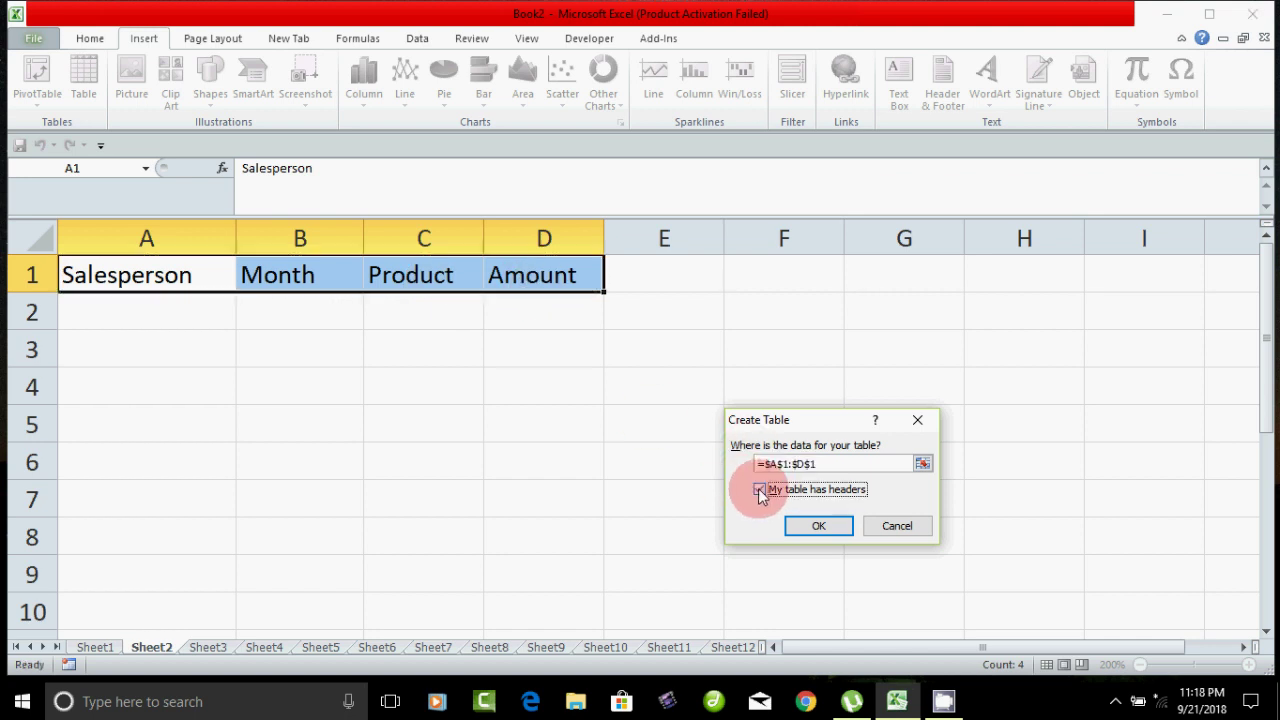
click(816, 525)
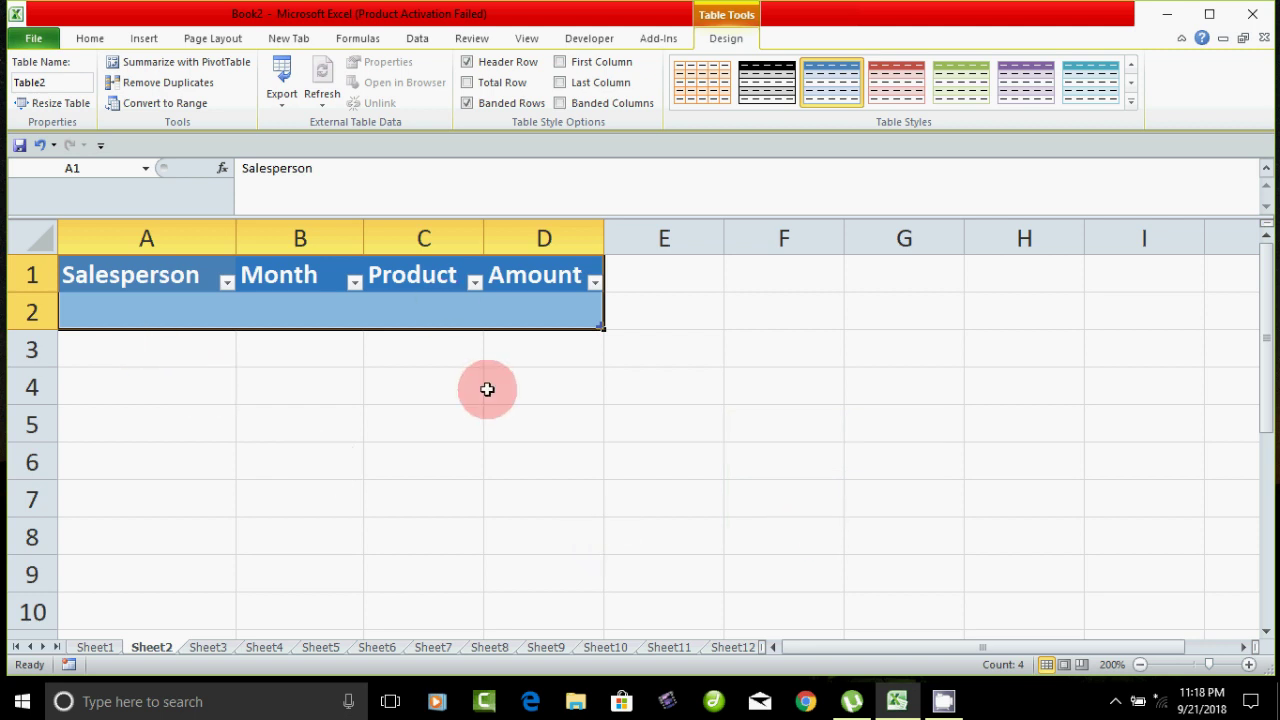
Step: Look for the Form button on the Data tab and New Tab, then open File Info
click(416, 40)
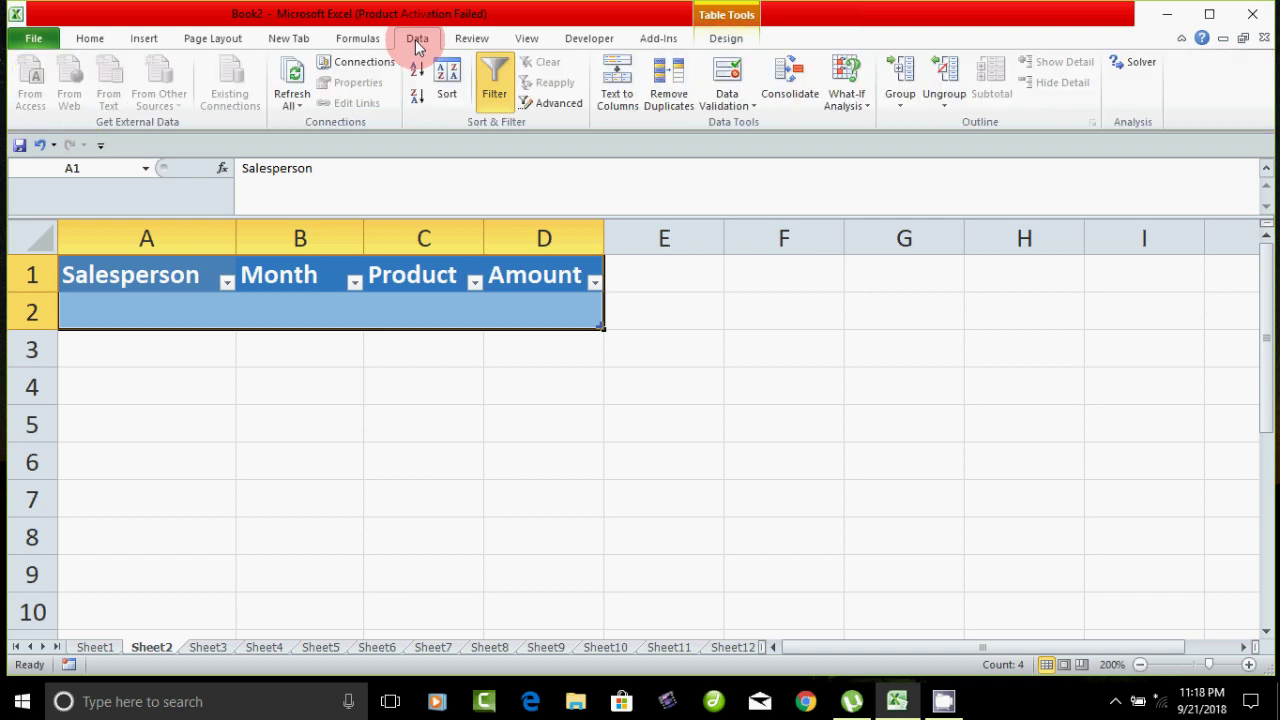
click(295, 40)
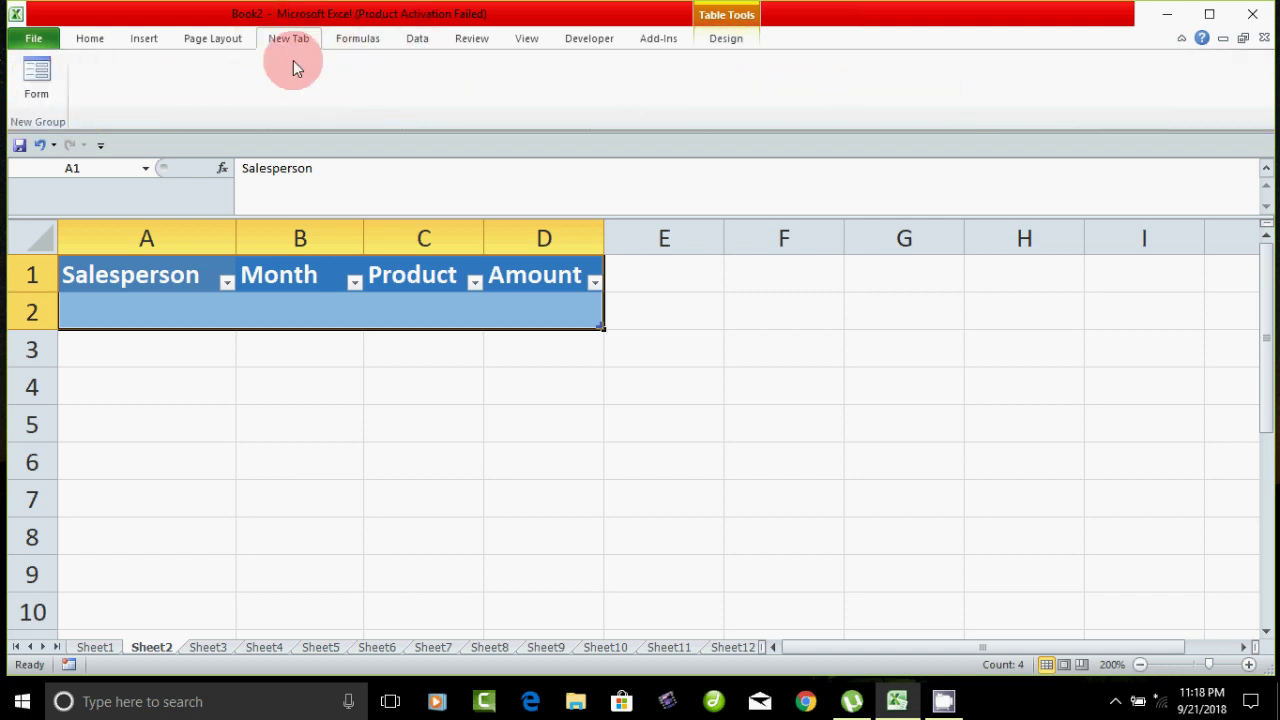
click(28, 87)
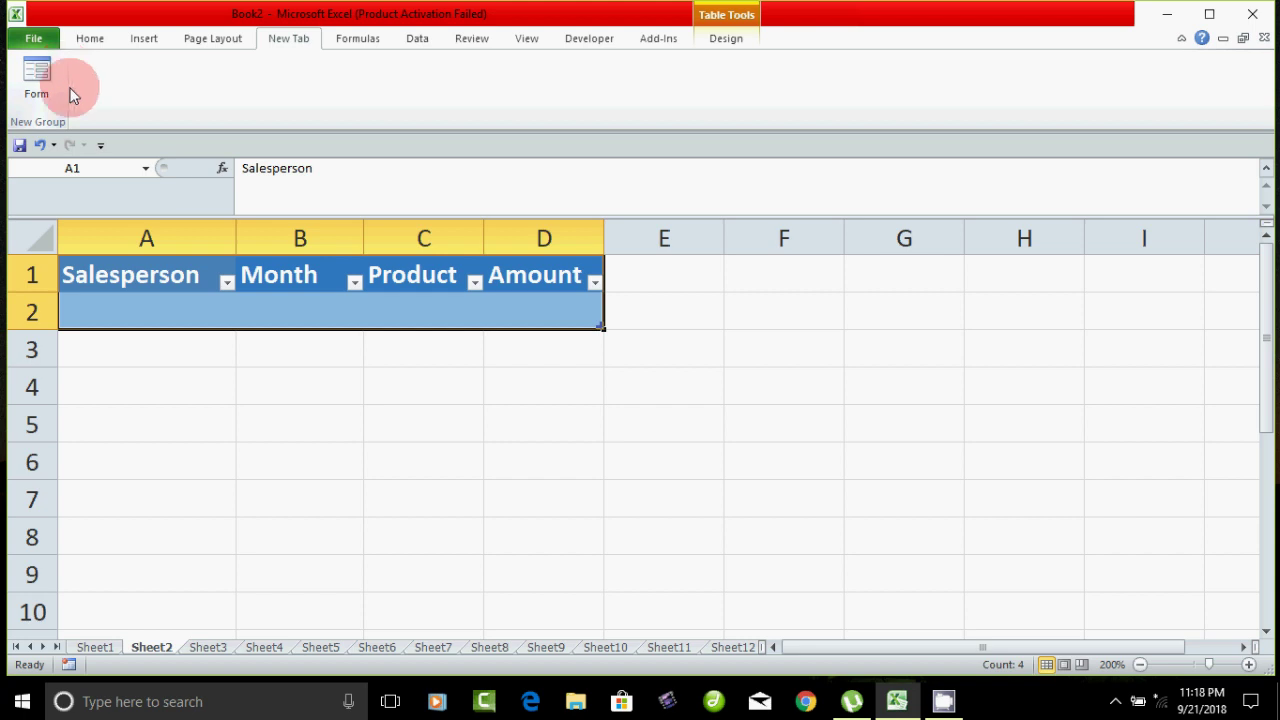
click(35, 40)
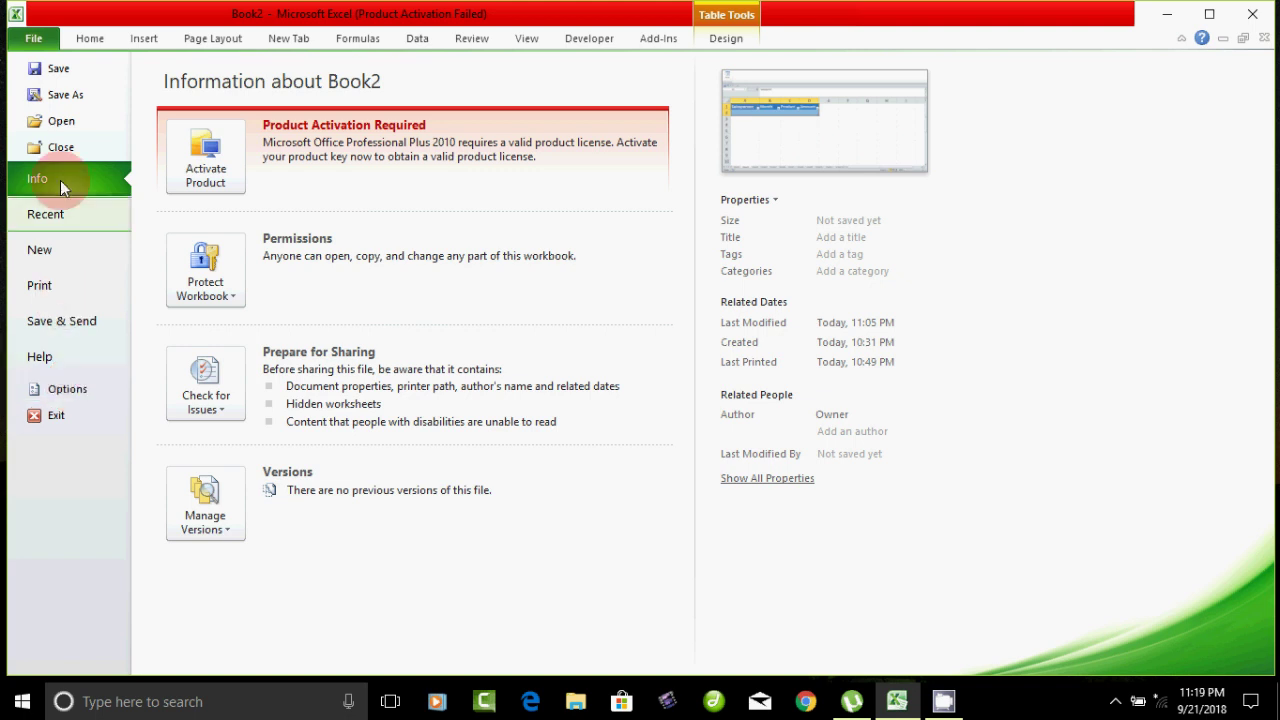
Step: Add Form... from Commands Not in the Ribbon into New Tab's New Group (Custom)
click(72, 388)
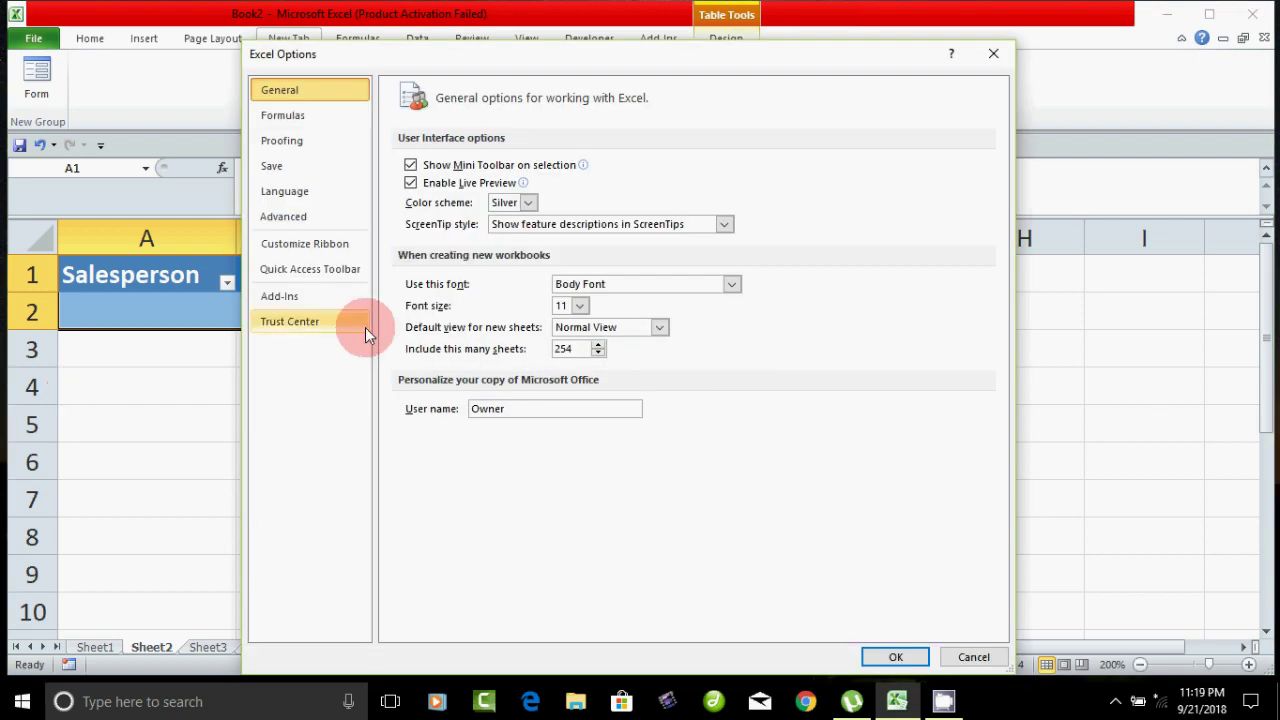
click(323, 252)
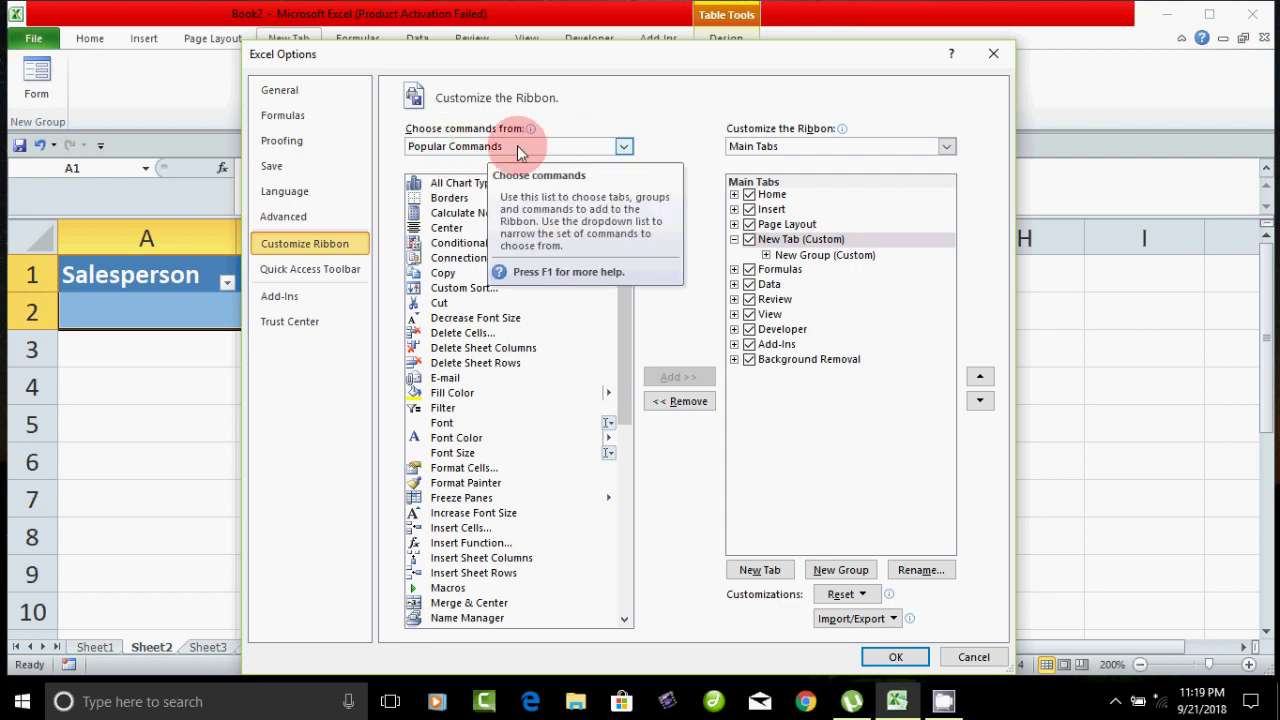
click(623, 148)
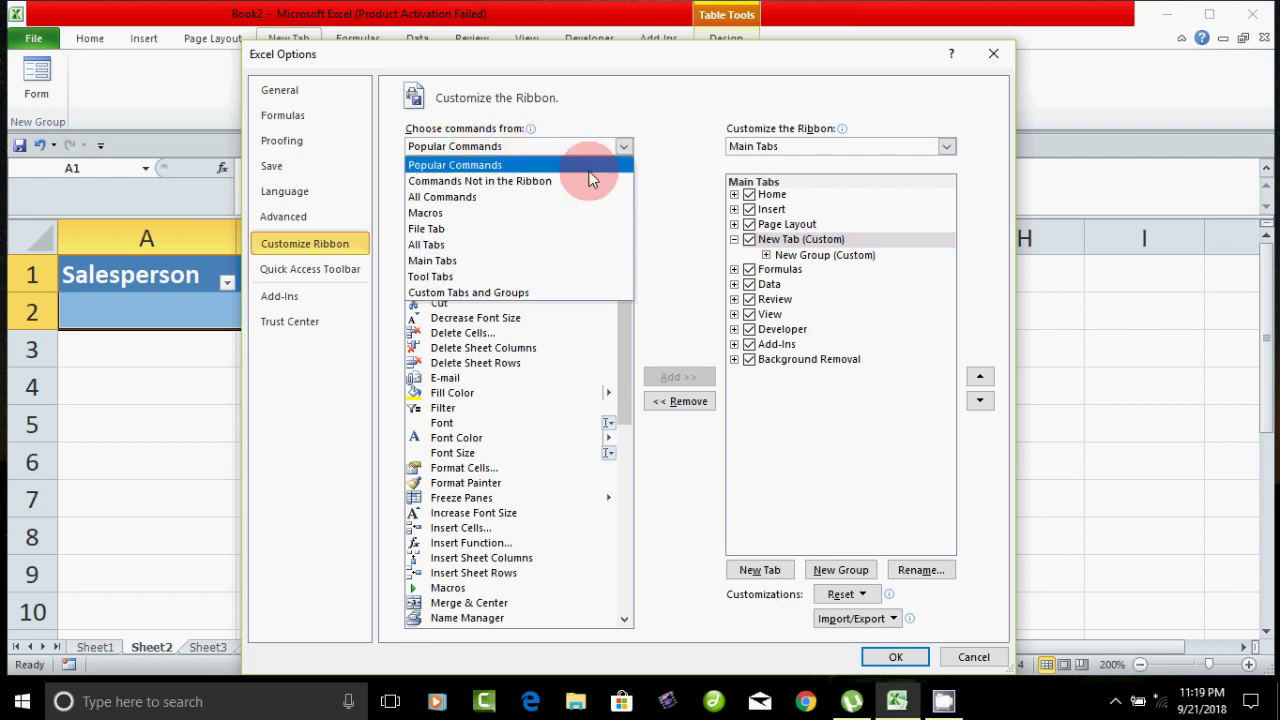
click(512, 188)
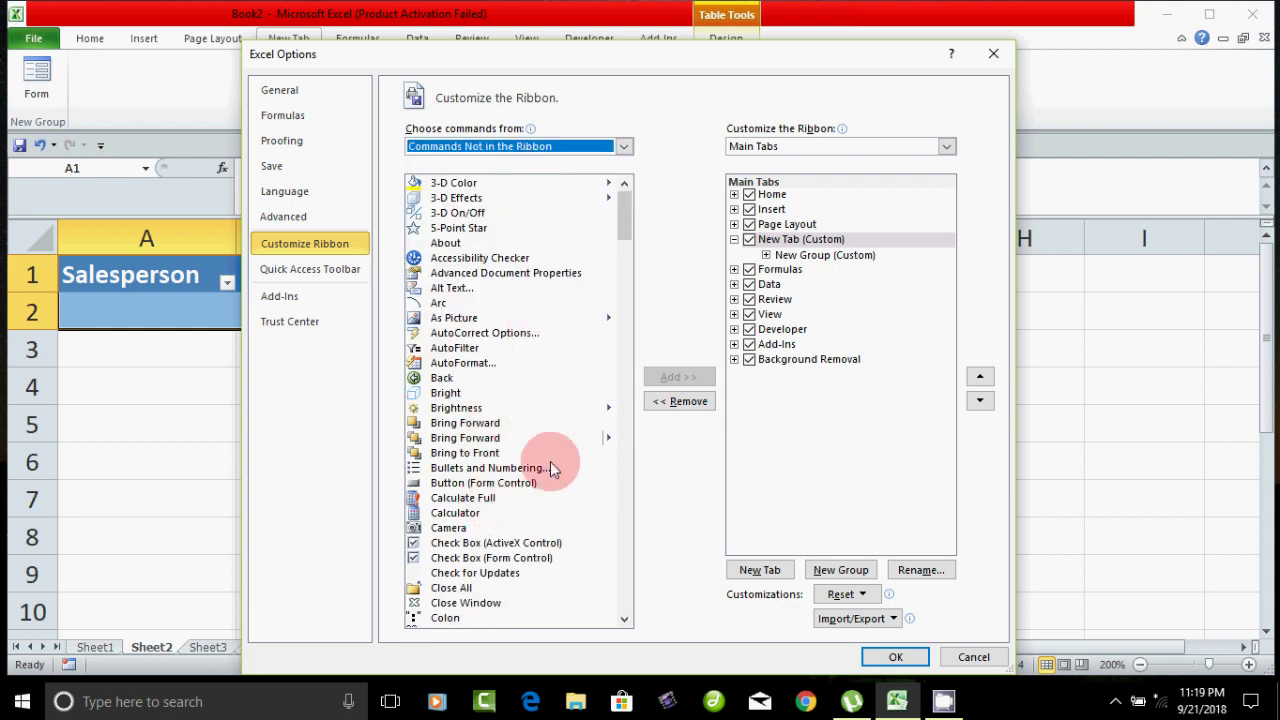
drag(623, 214, 620, 316)
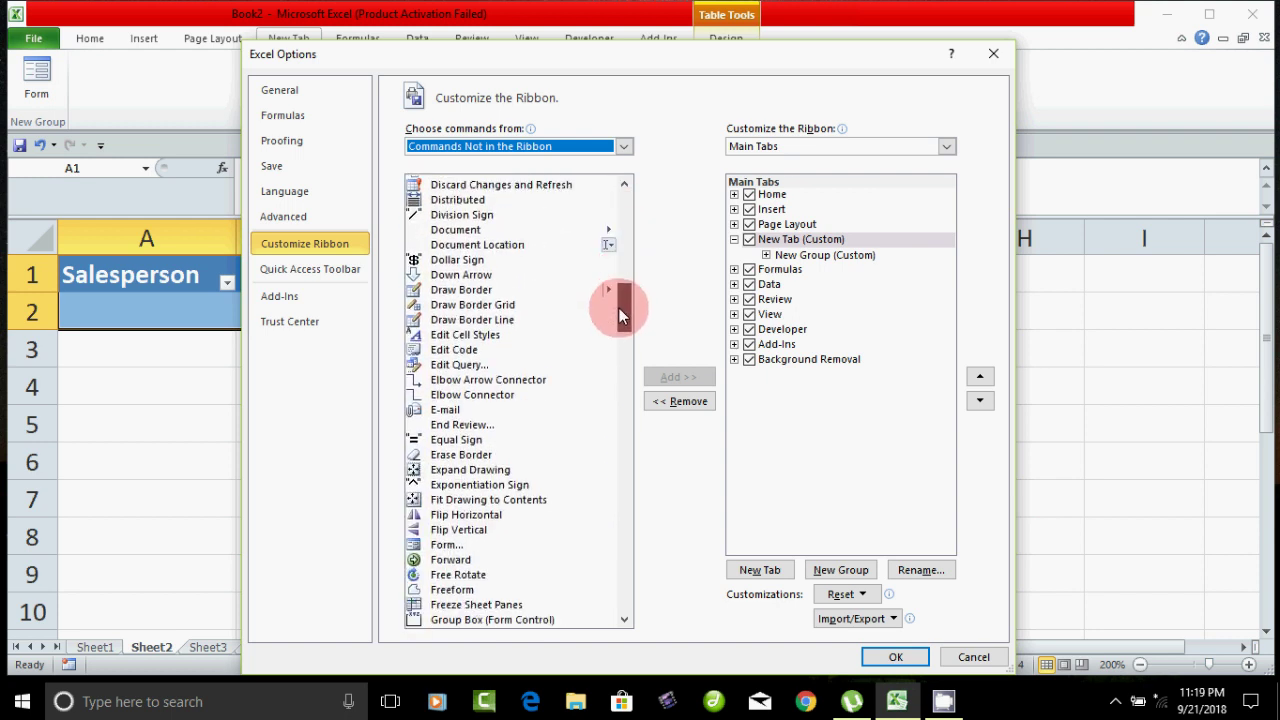
click(451, 538)
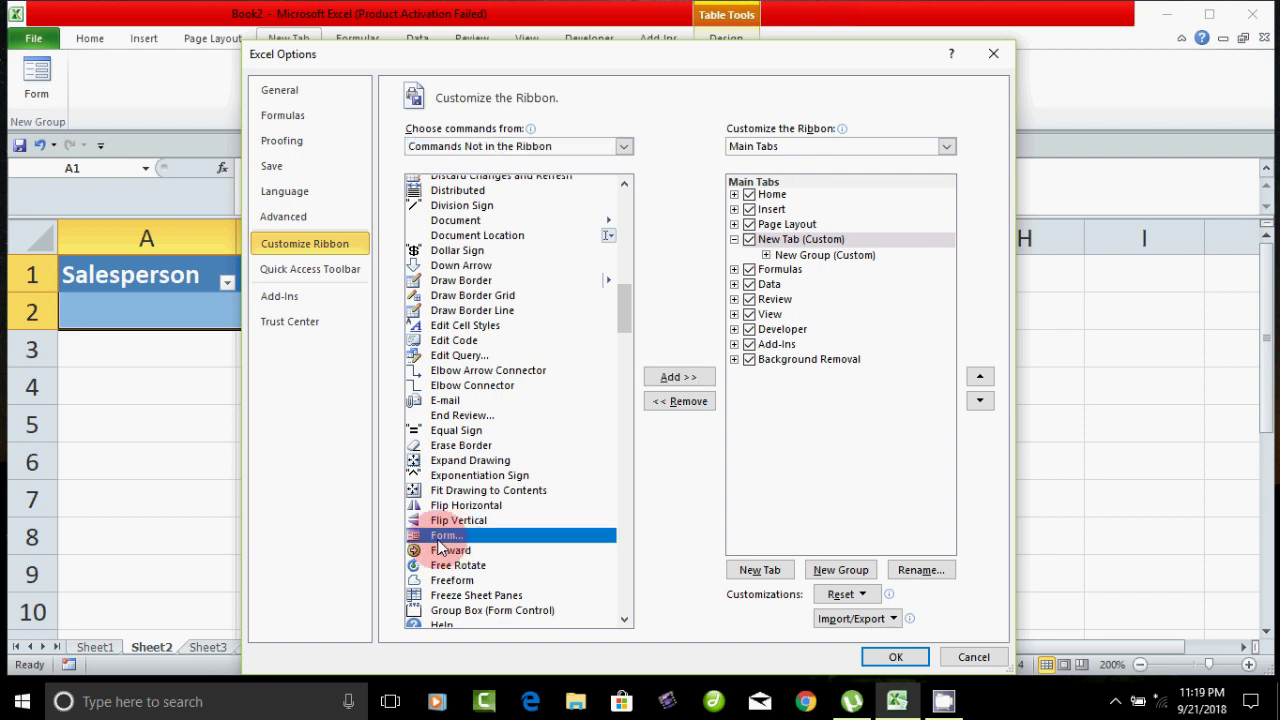
click(665, 379)
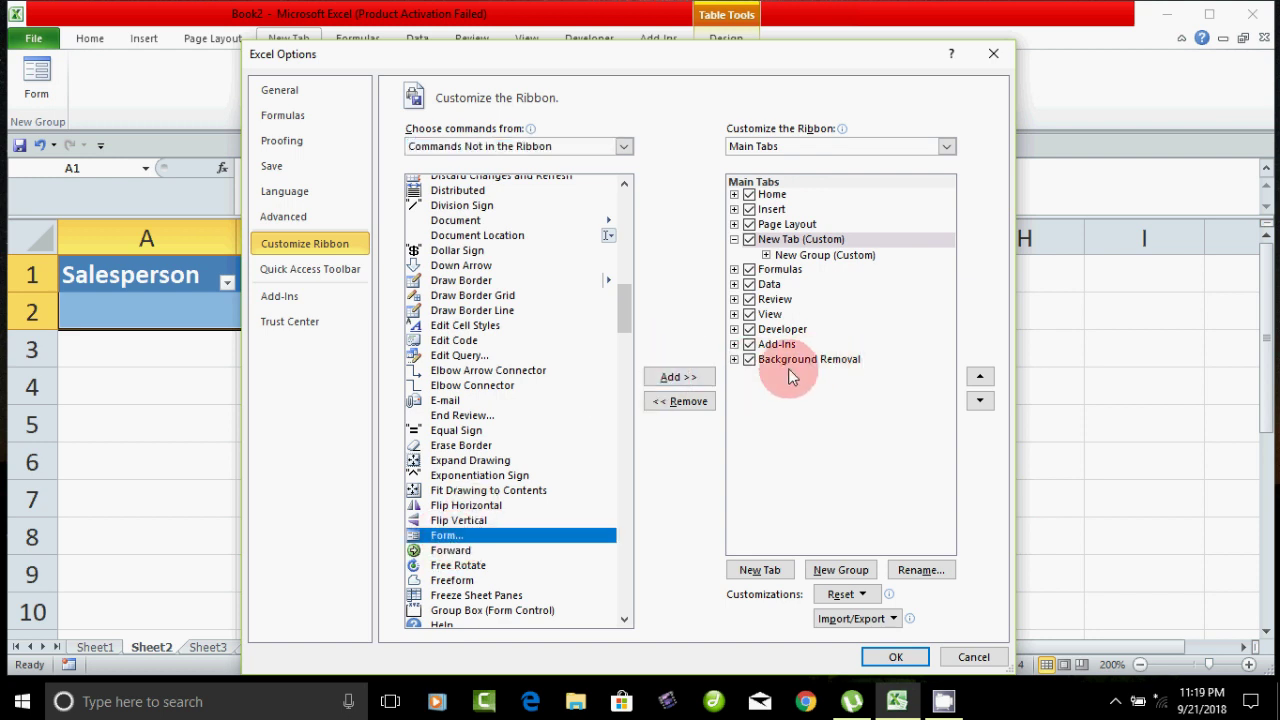
click(896, 664)
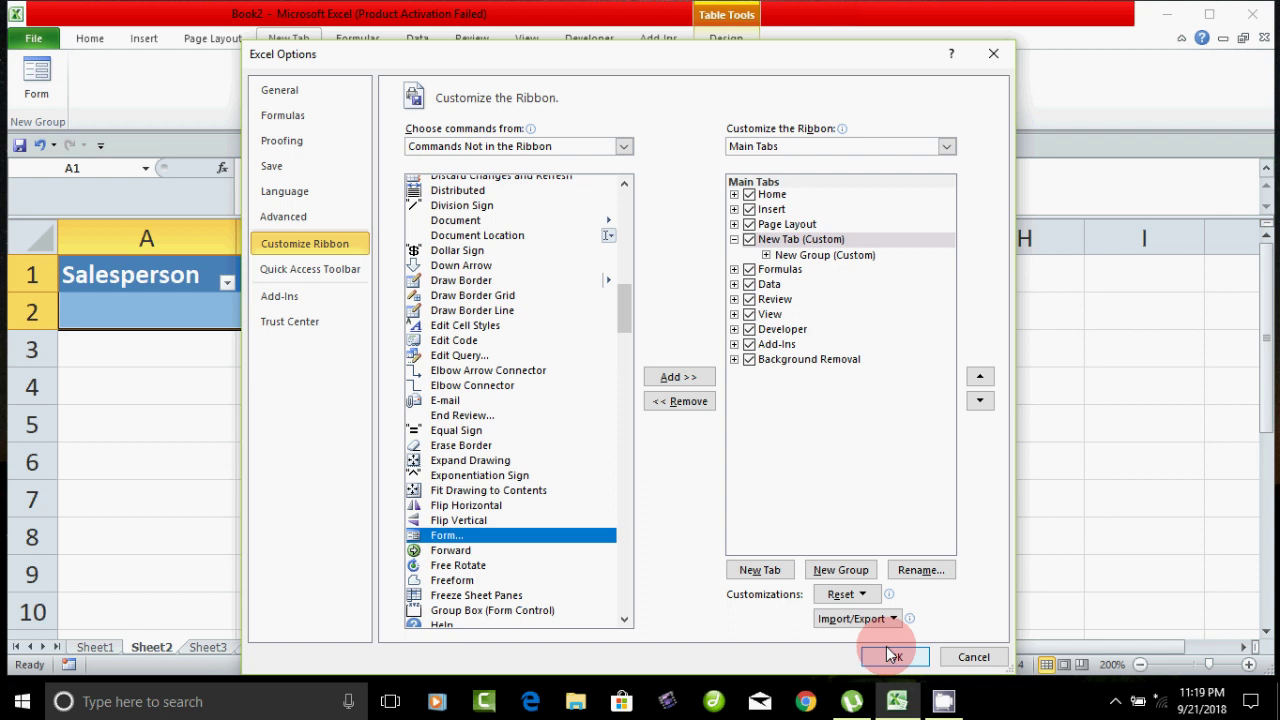
Step: Close Excel Options, try the New Tab Form button, and return to File Info
click(975, 657)
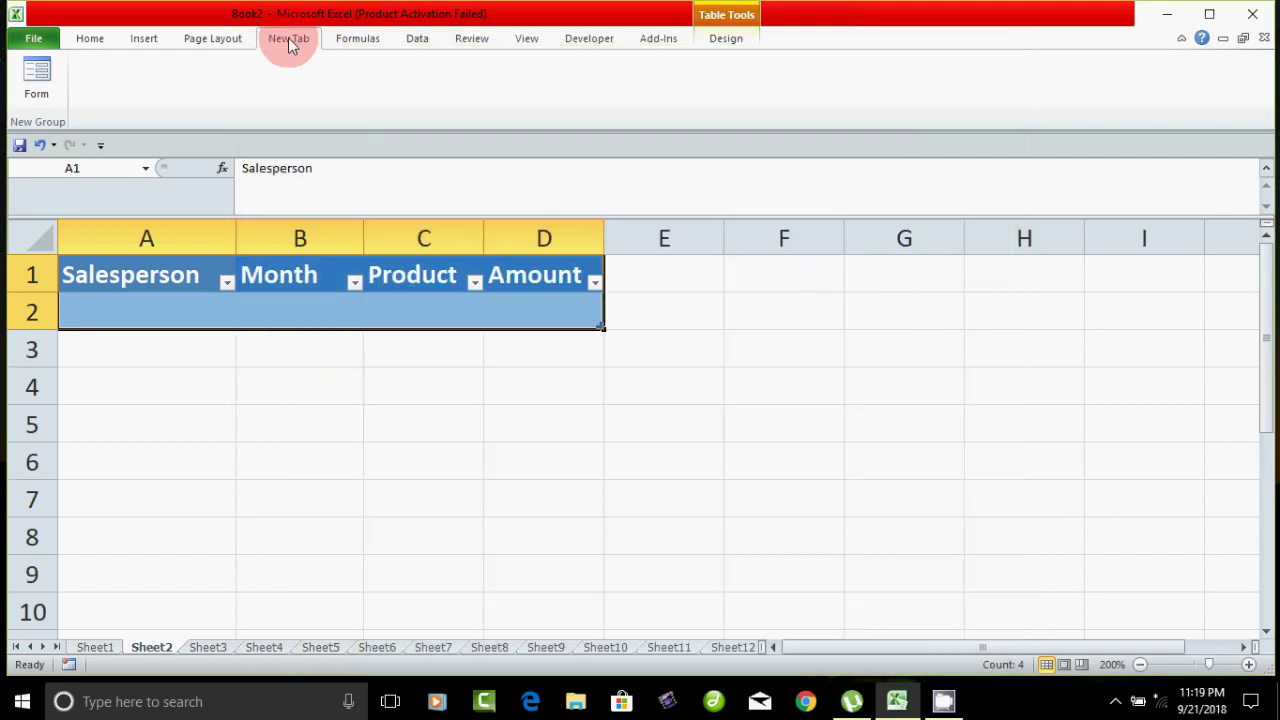
click(35, 90)
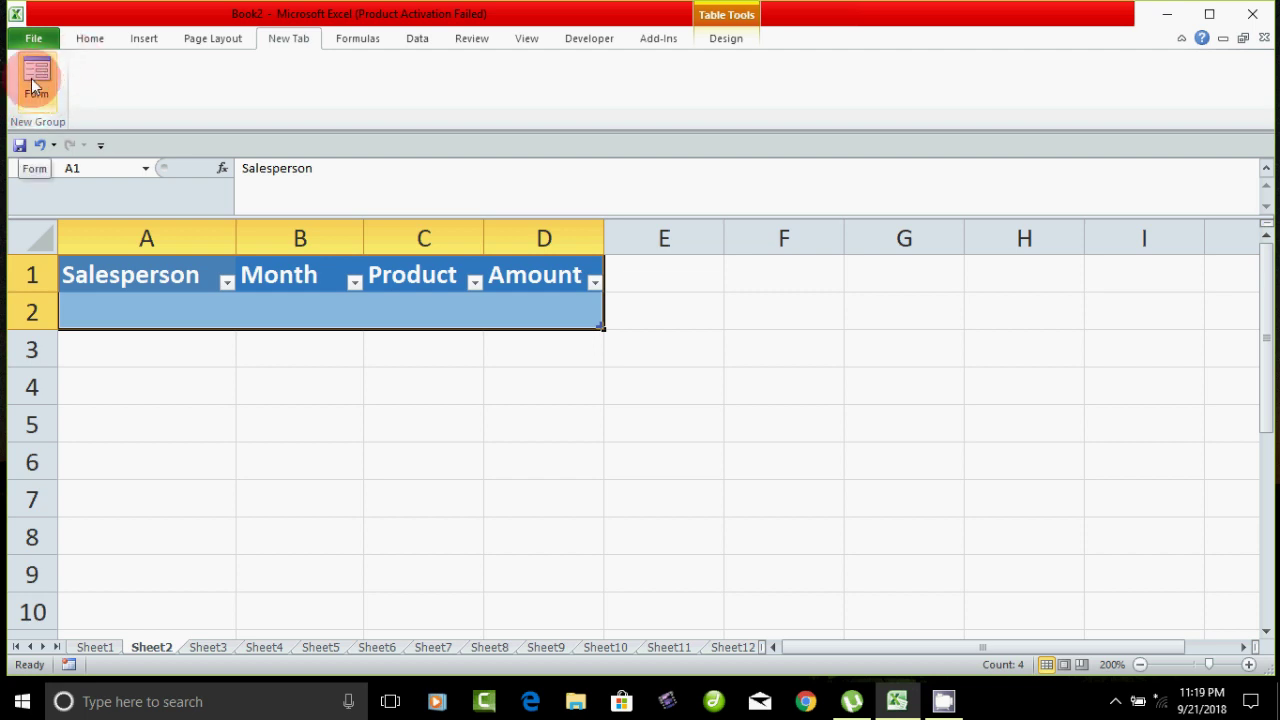
click(35, 40)
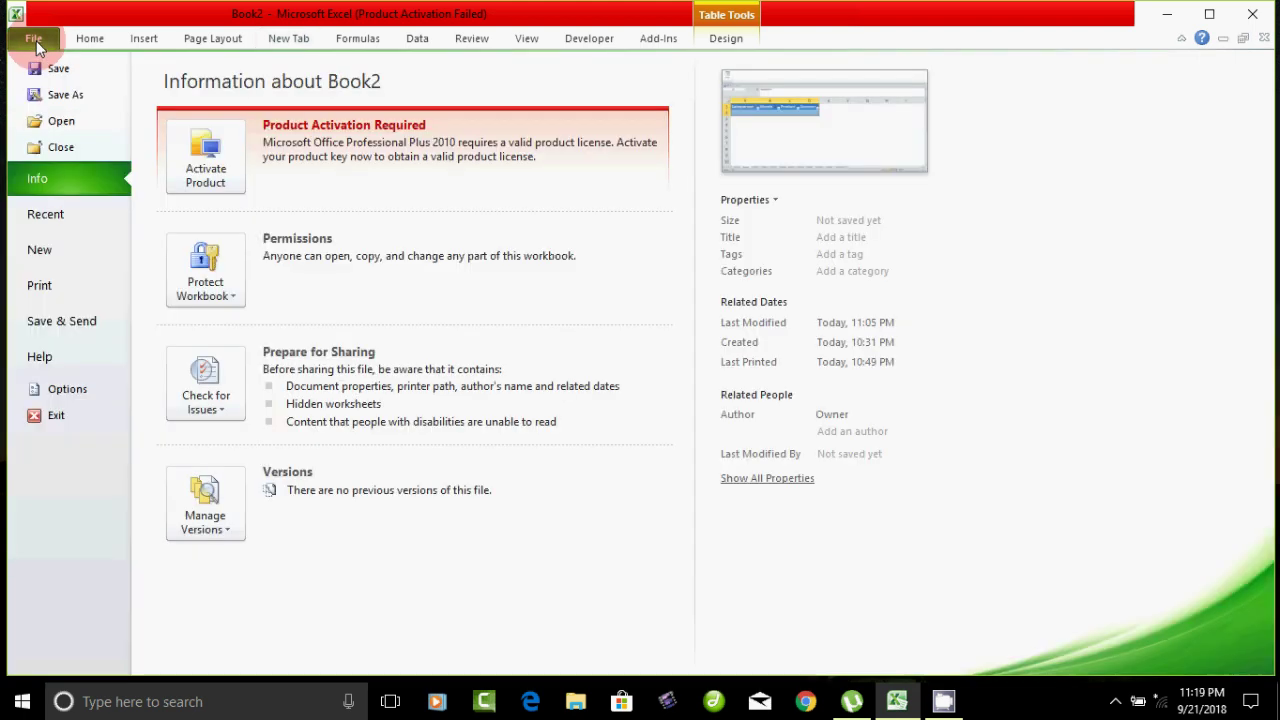
Step: In Customize Ribbon, select Form... under Commands Not in the Ribbon and confirm with OK
click(78, 391)
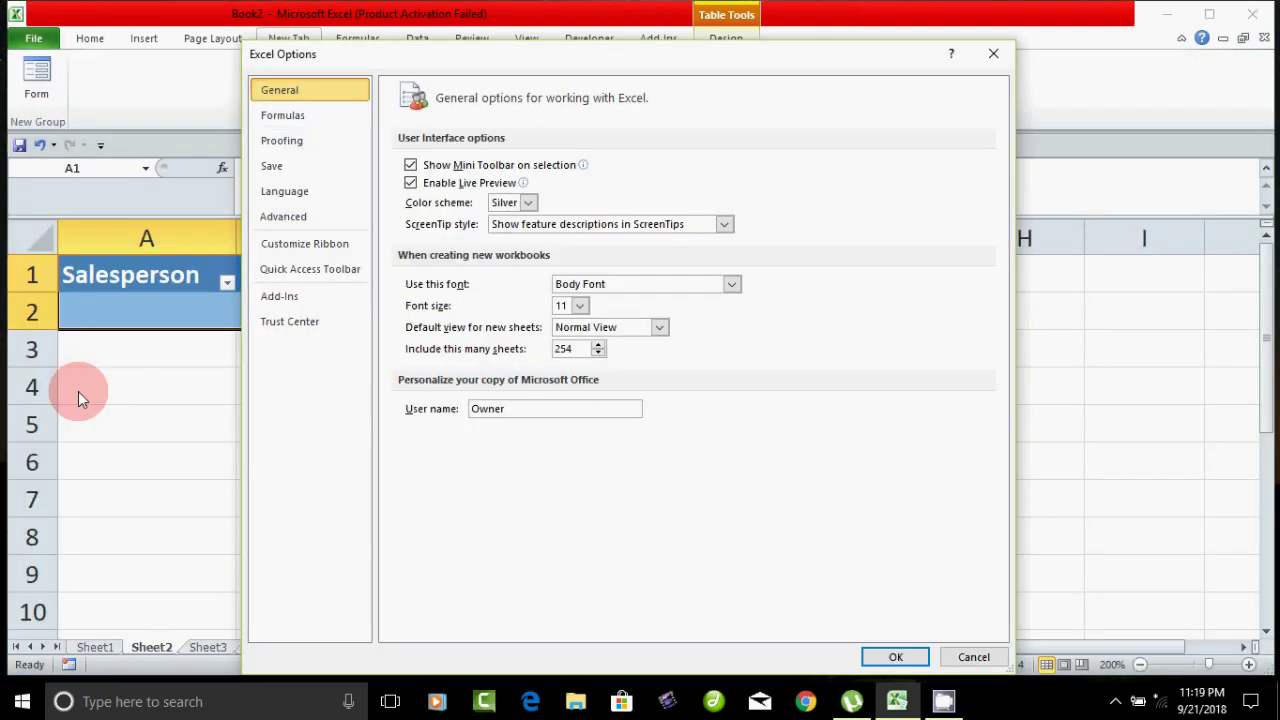
click(323, 257)
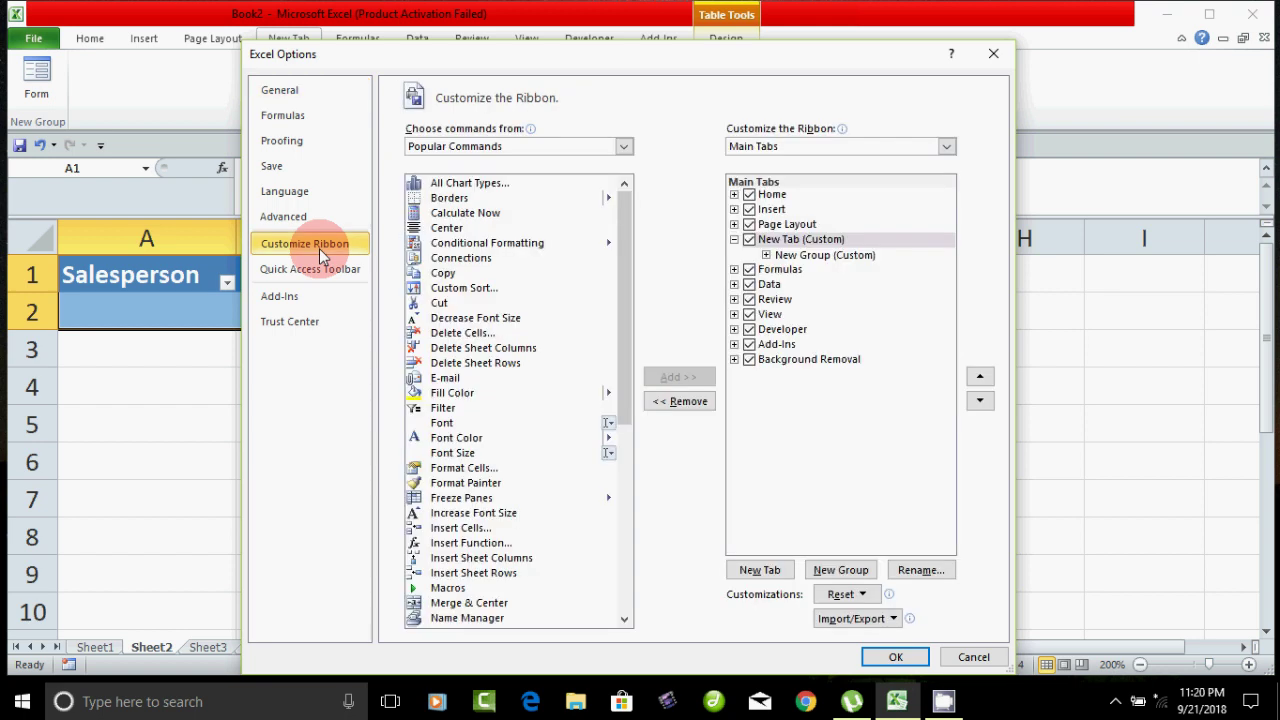
click(548, 146)
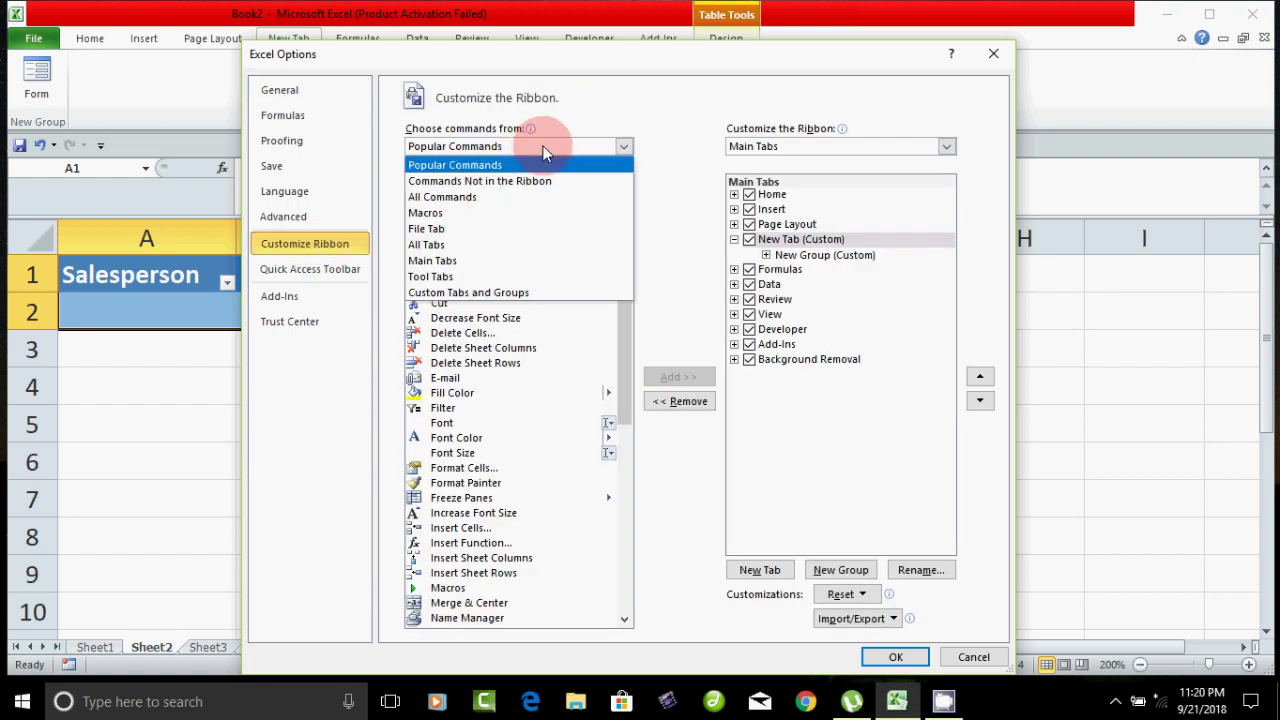
click(527, 186)
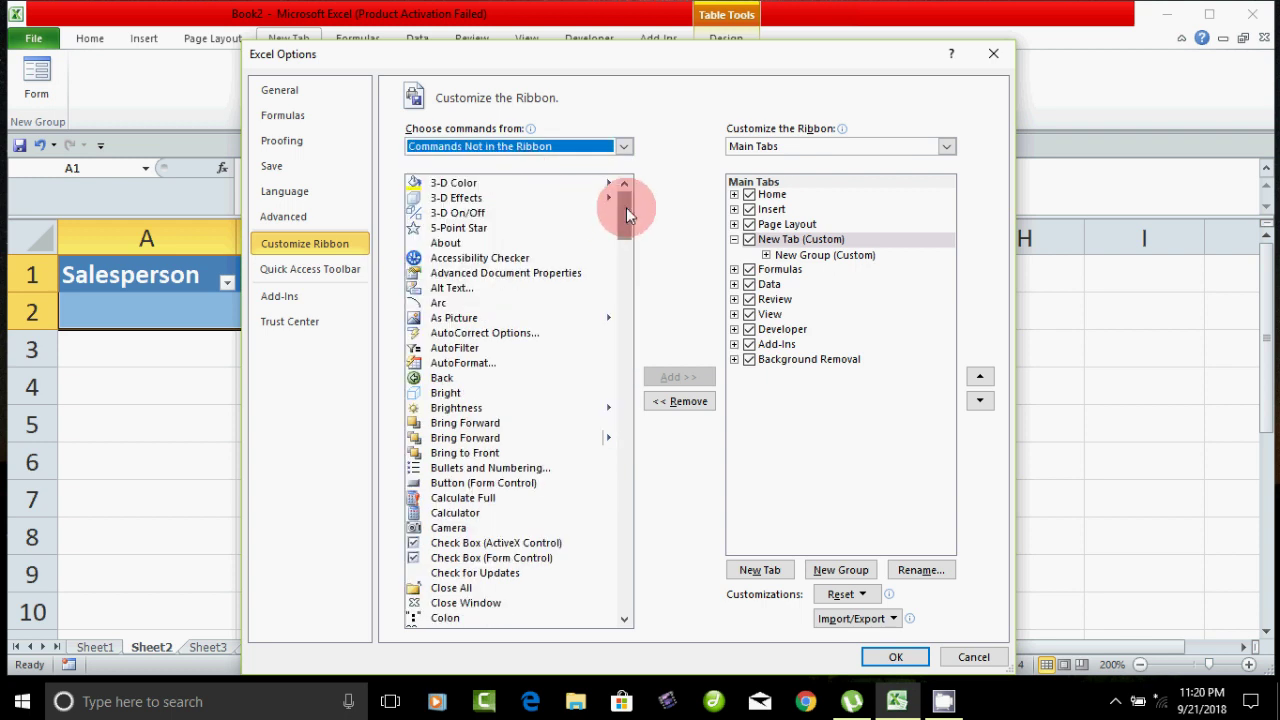
drag(626, 207, 622, 334)
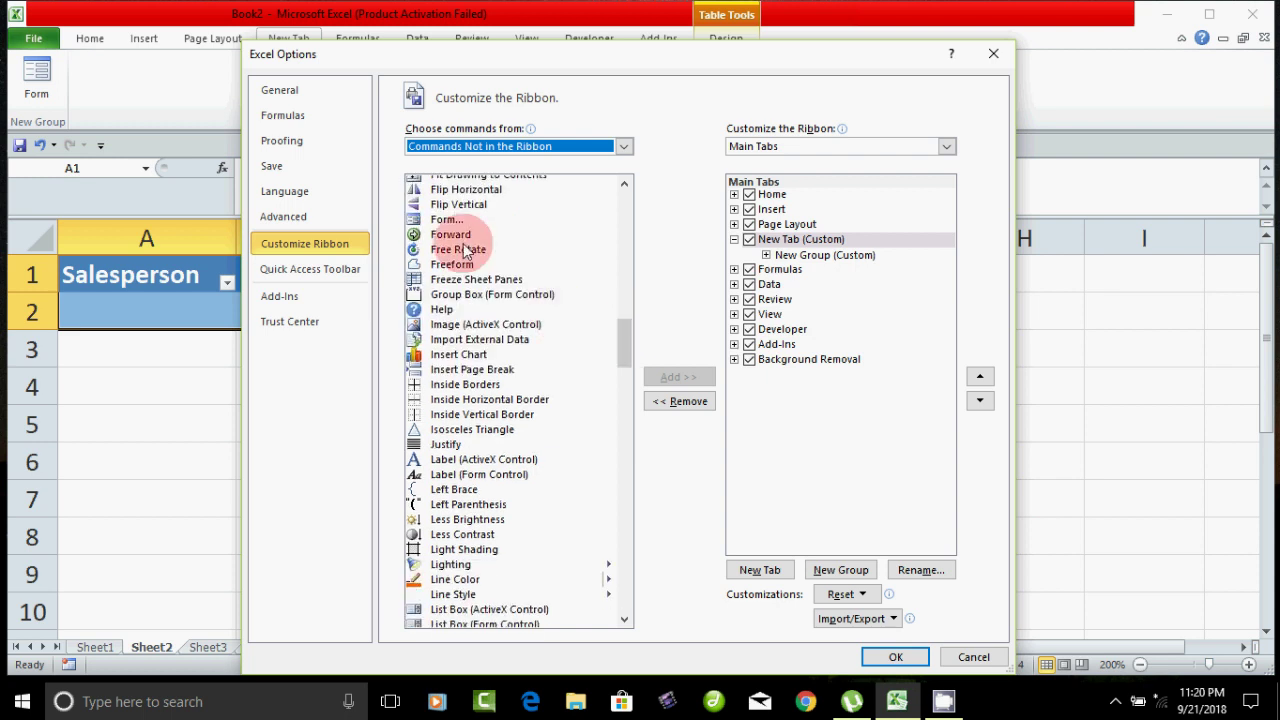
click(447, 219)
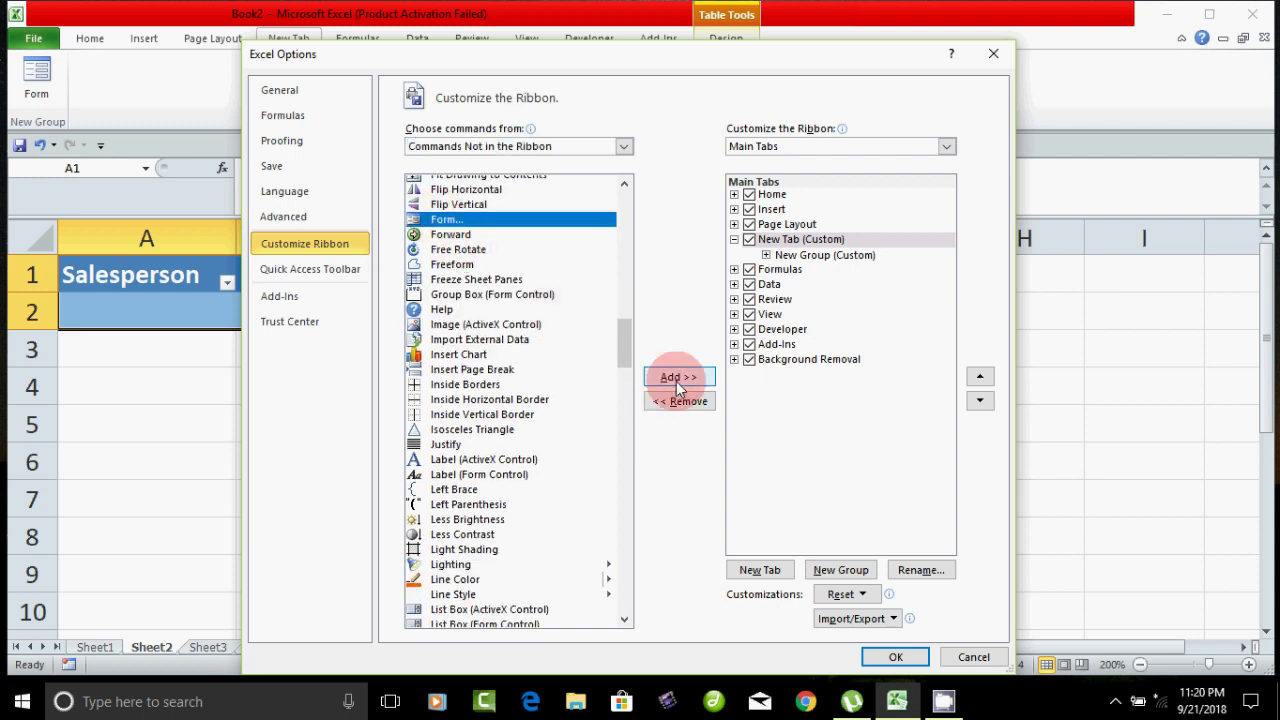
click(897, 662)
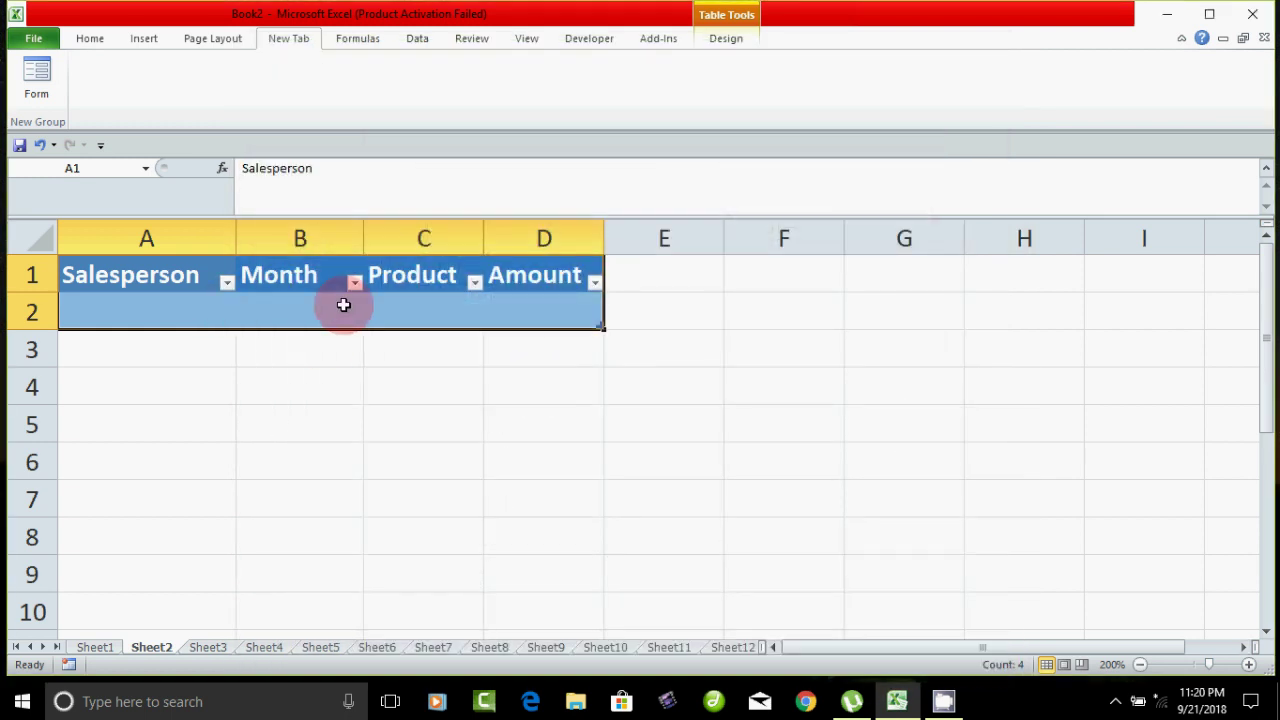
Step: Use the data form to add a record: a salesperson's name, Jan, Vegetable, 10000
click(37, 85)
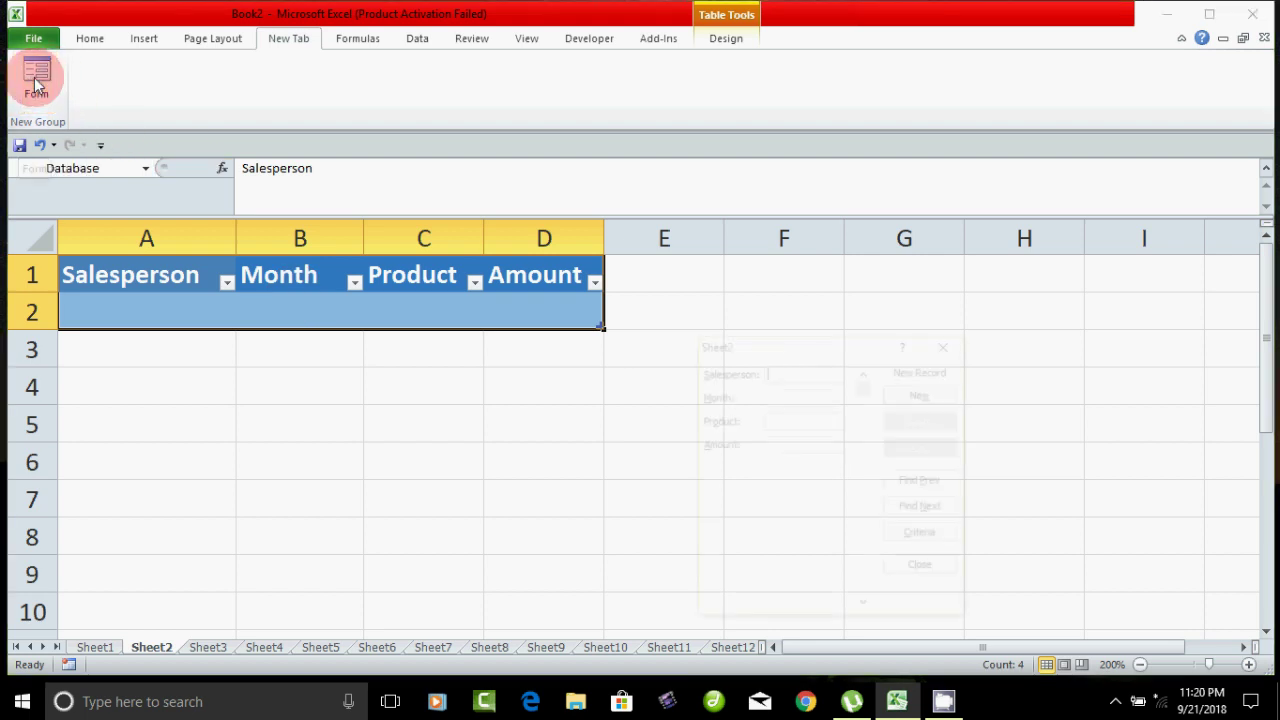
drag(703, 357, 707, 310)
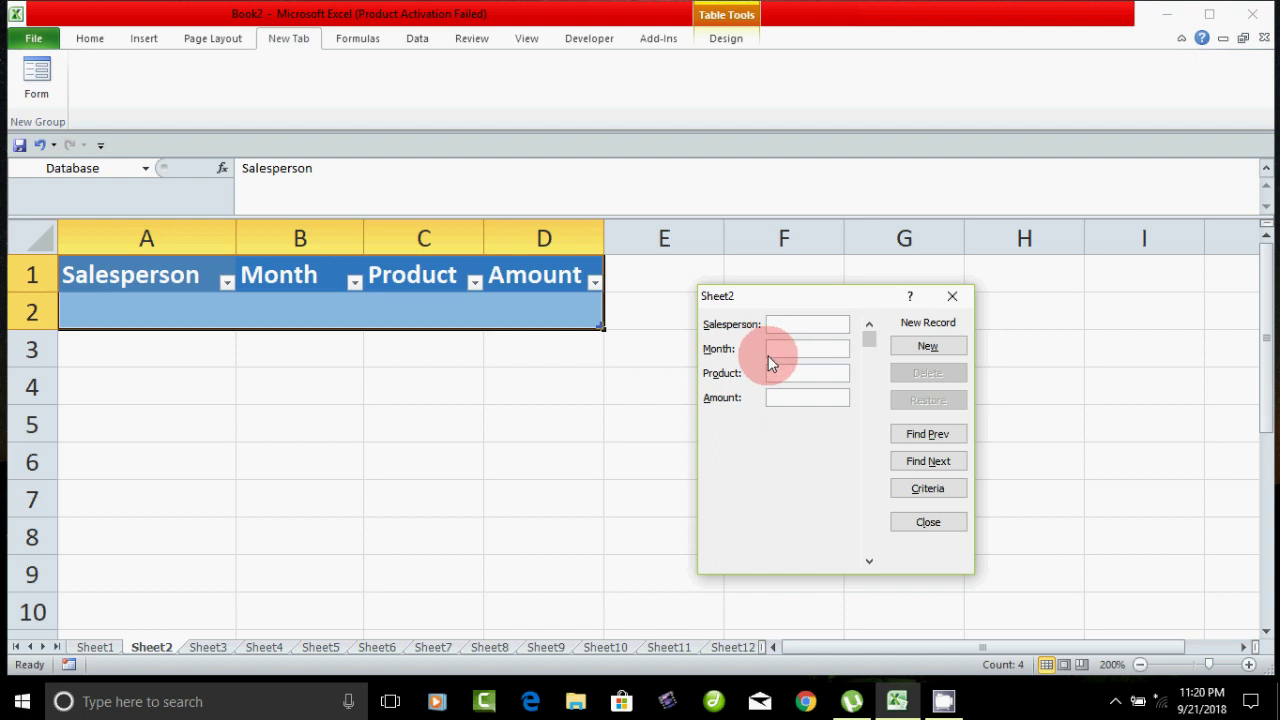
text(Mohaned)
text(Jan)
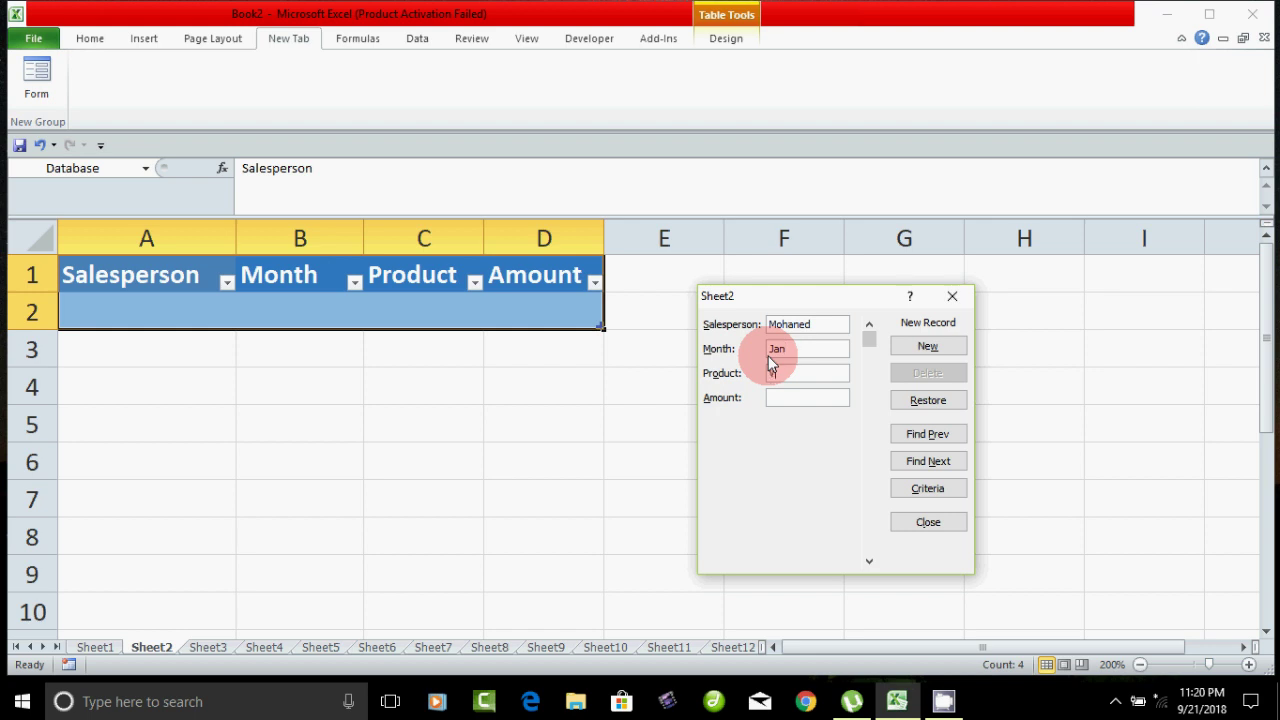
text(Veg)
text(10000)
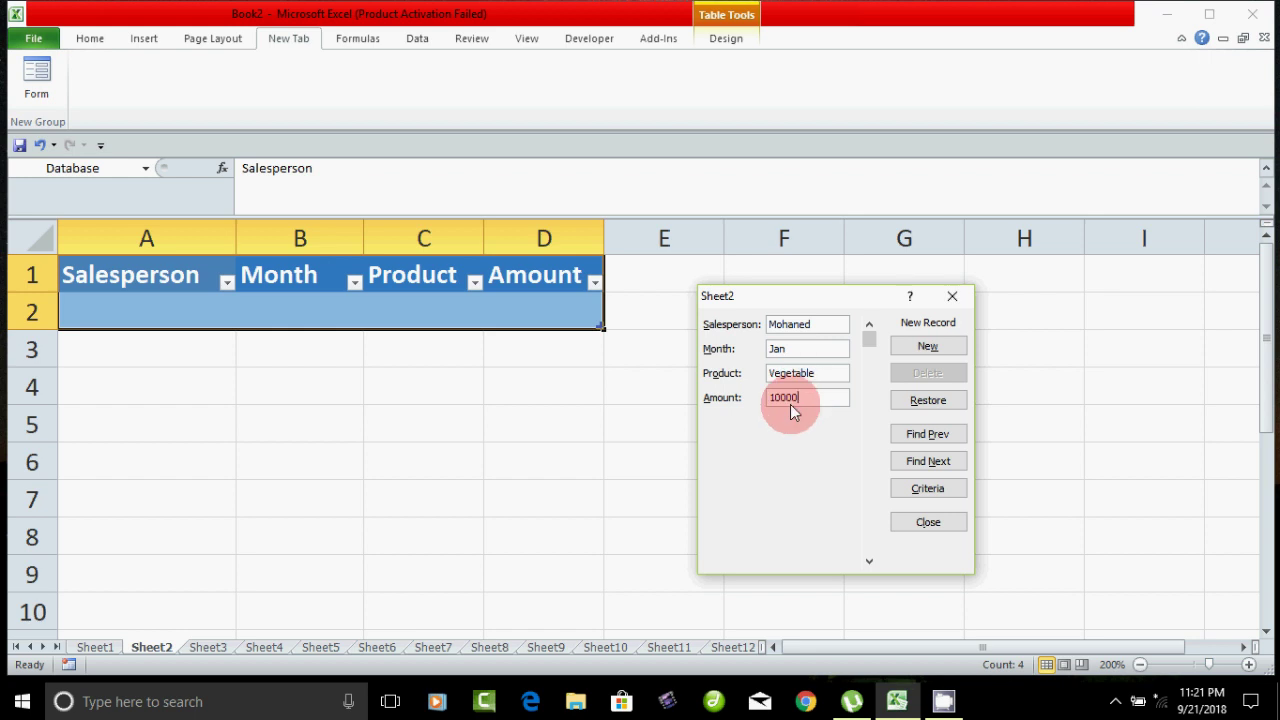
key(Return)
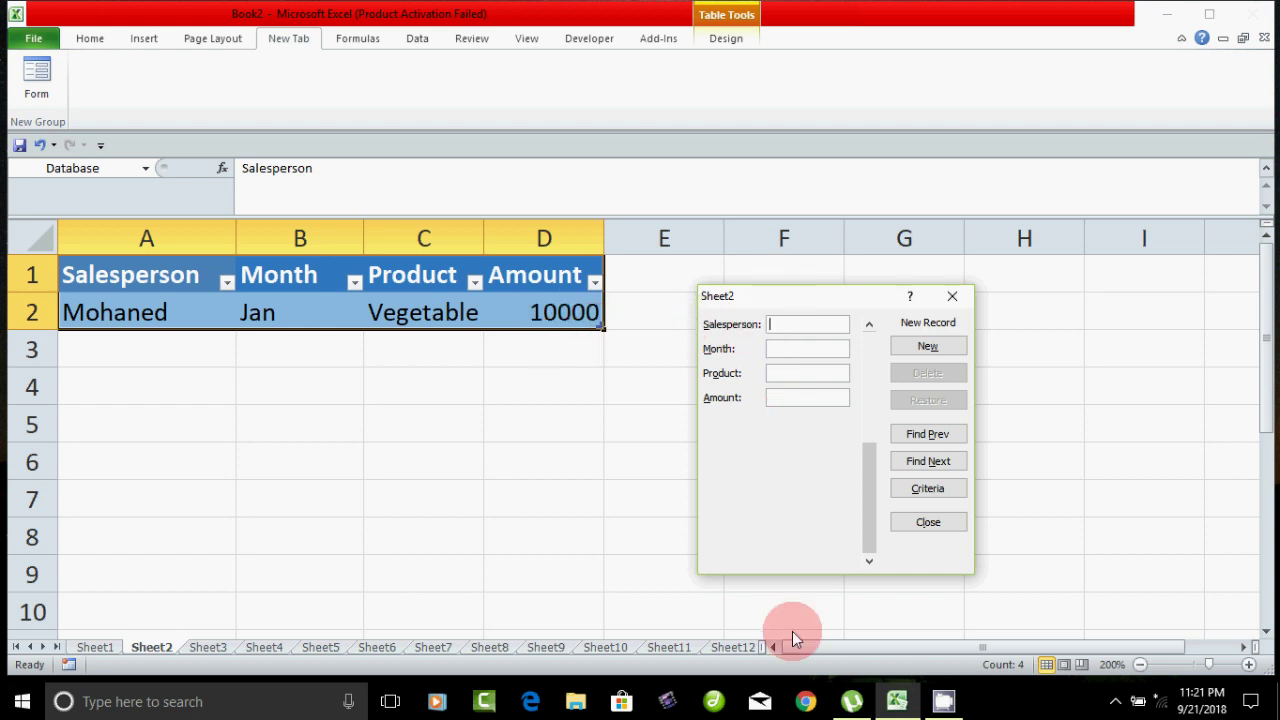
Step: Add a salesperson's Feb, Fruits, 20000 record as row 3
text(Rani)
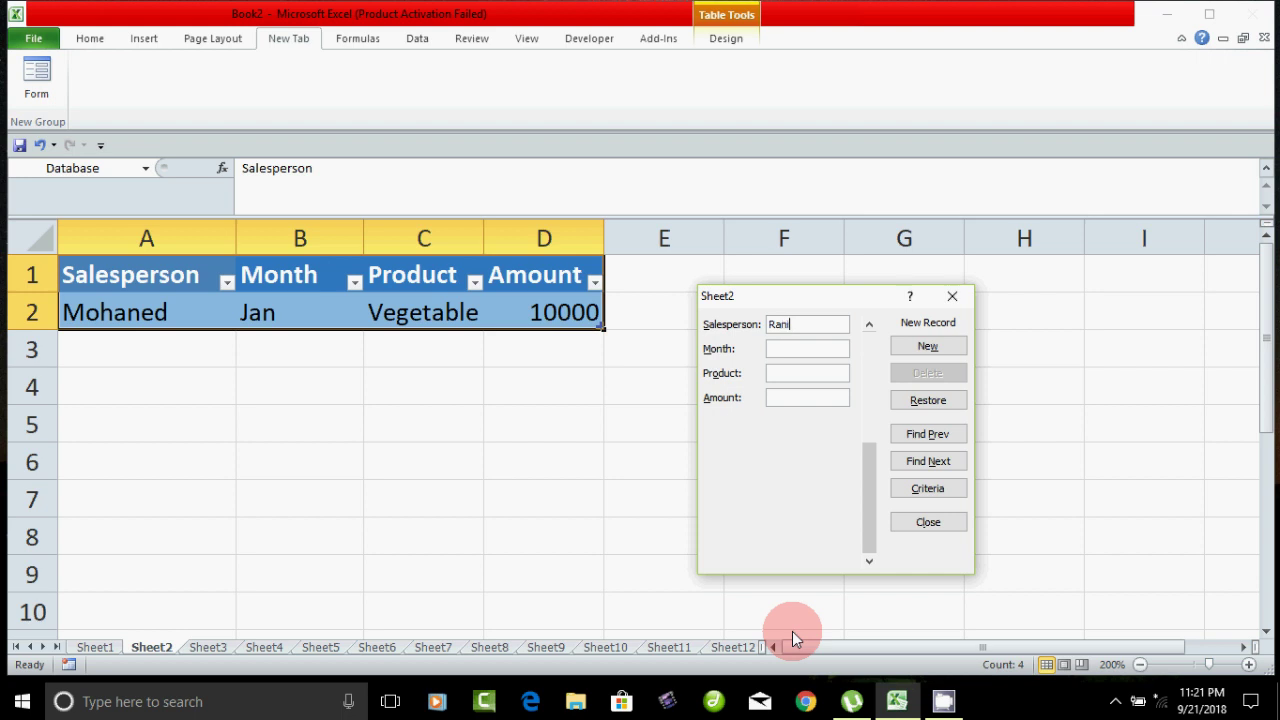
key(Tab)
text(Feb)
text(Fr)
text(uits)
key(Tab)
text(20000)
key(Return)
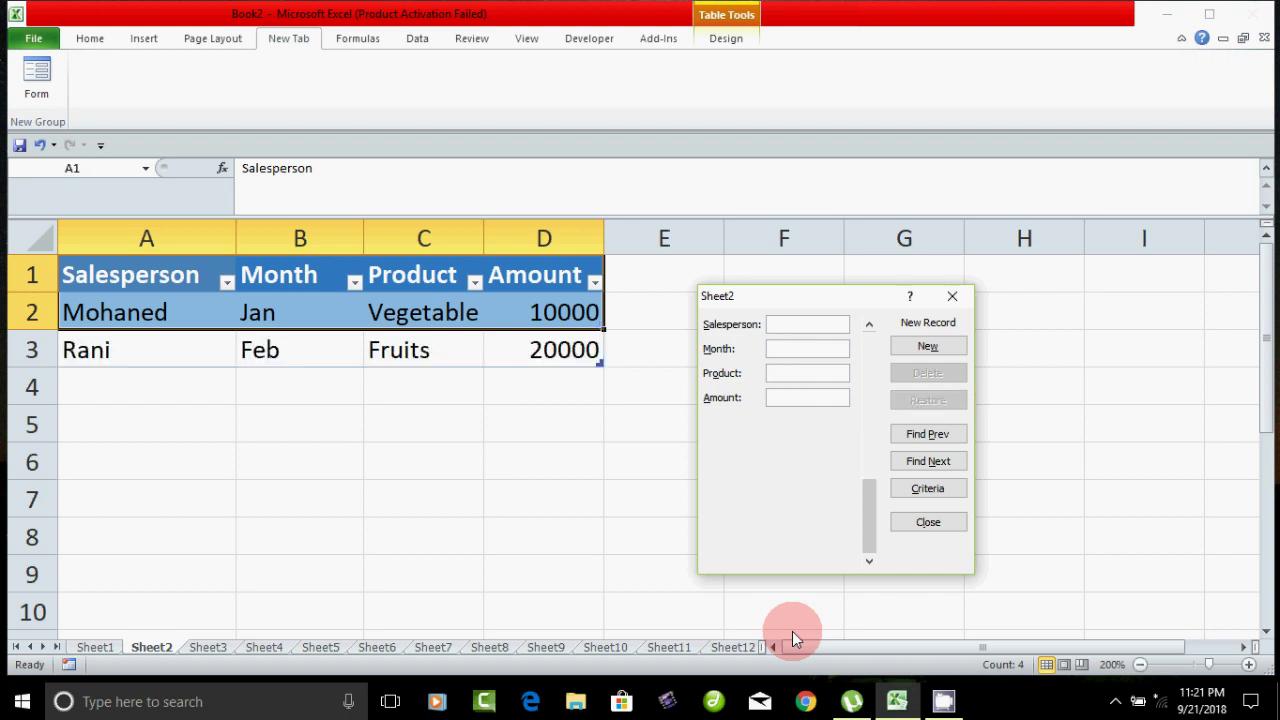
Step: Add a salesperson's Jan, Flowers, 15000 record as row 4
text(Murugan)
key(Tab)
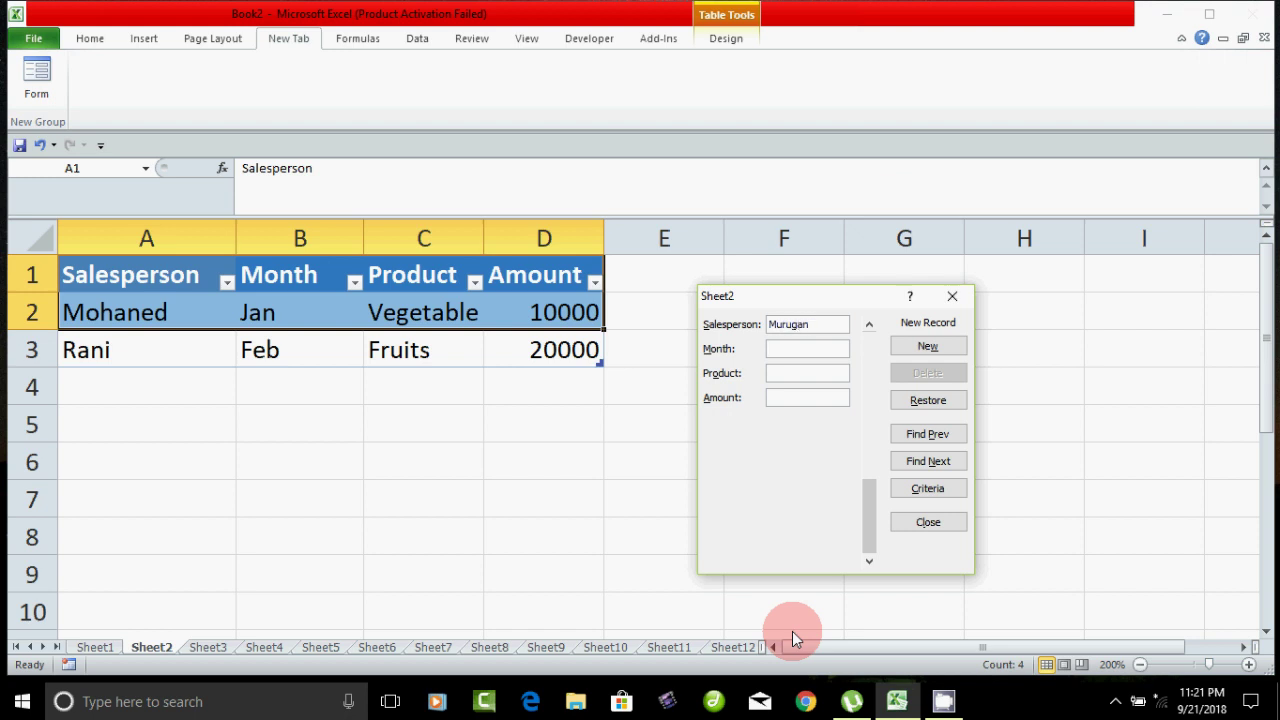
text(Jan)
key(Tab)
text(Flowers)
text(15)
text(000)
key(Return)
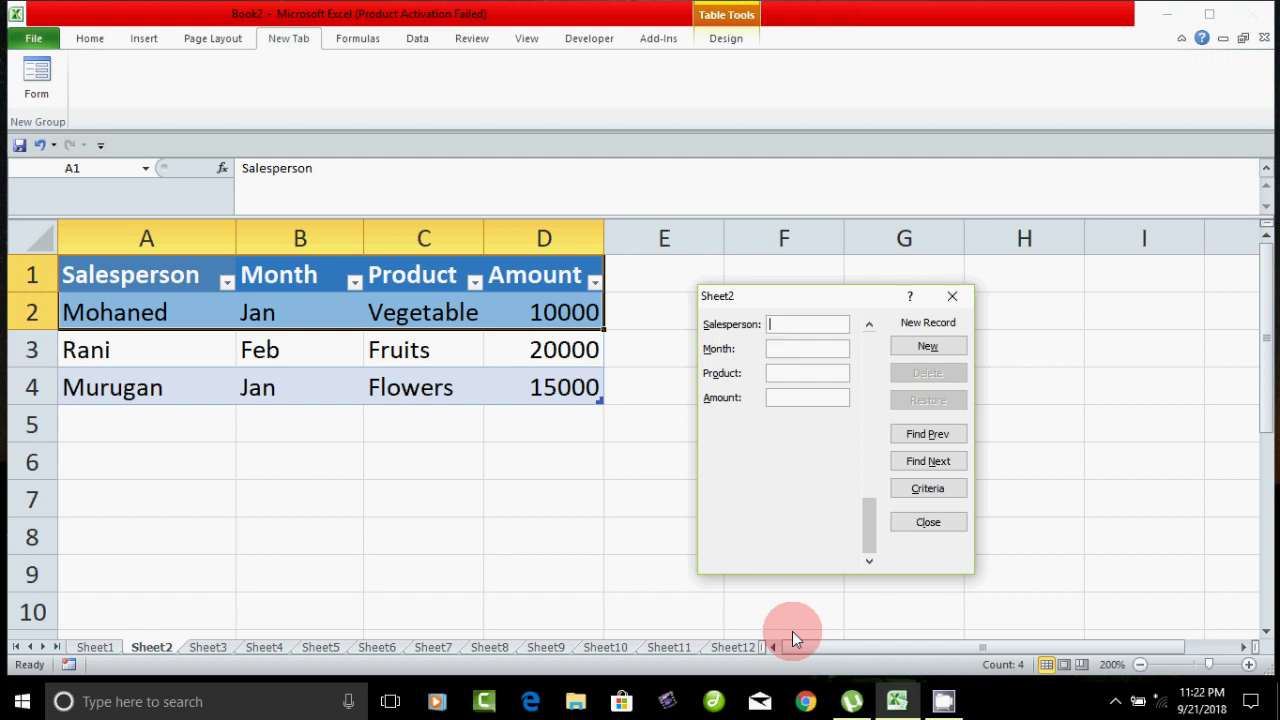
Step: Add a salesperson's Feb, Vegetables, 10000 record as row 5
text(Iqbal)
key(Tab)
text(Feb)
key(Tab)
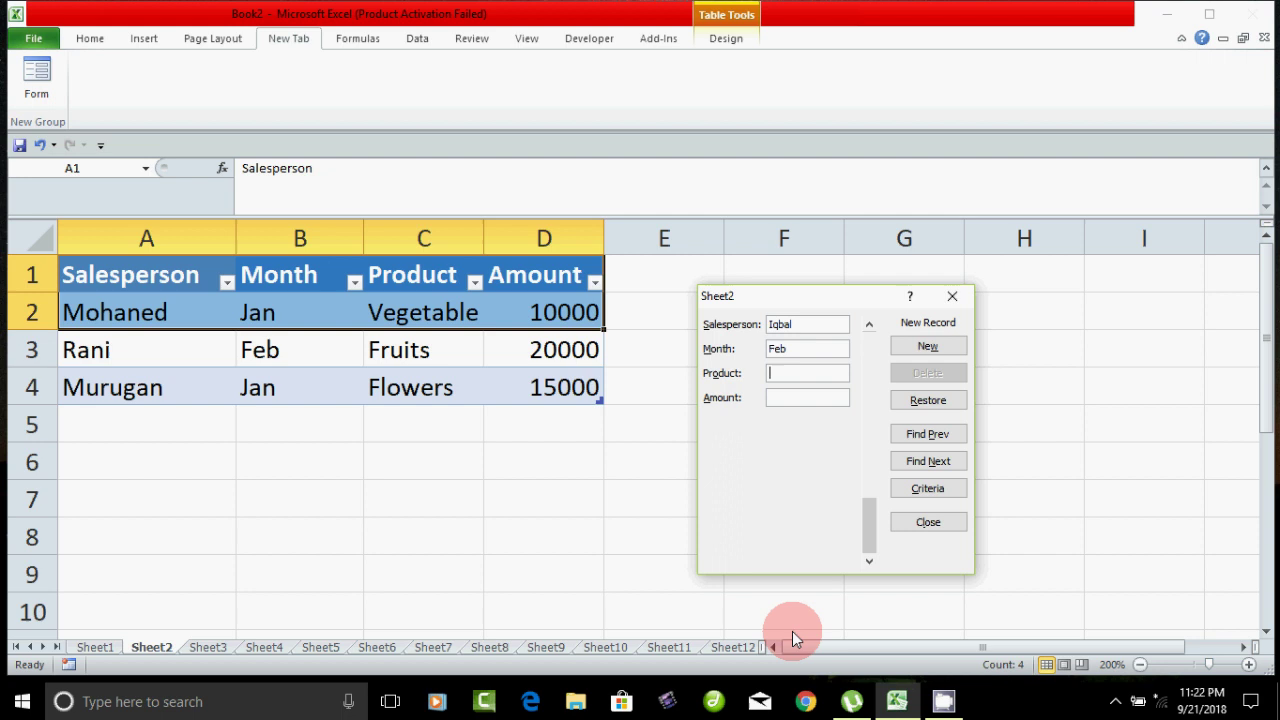
text(Vegetables)
key(Tab)
text(10000)
key(Return)
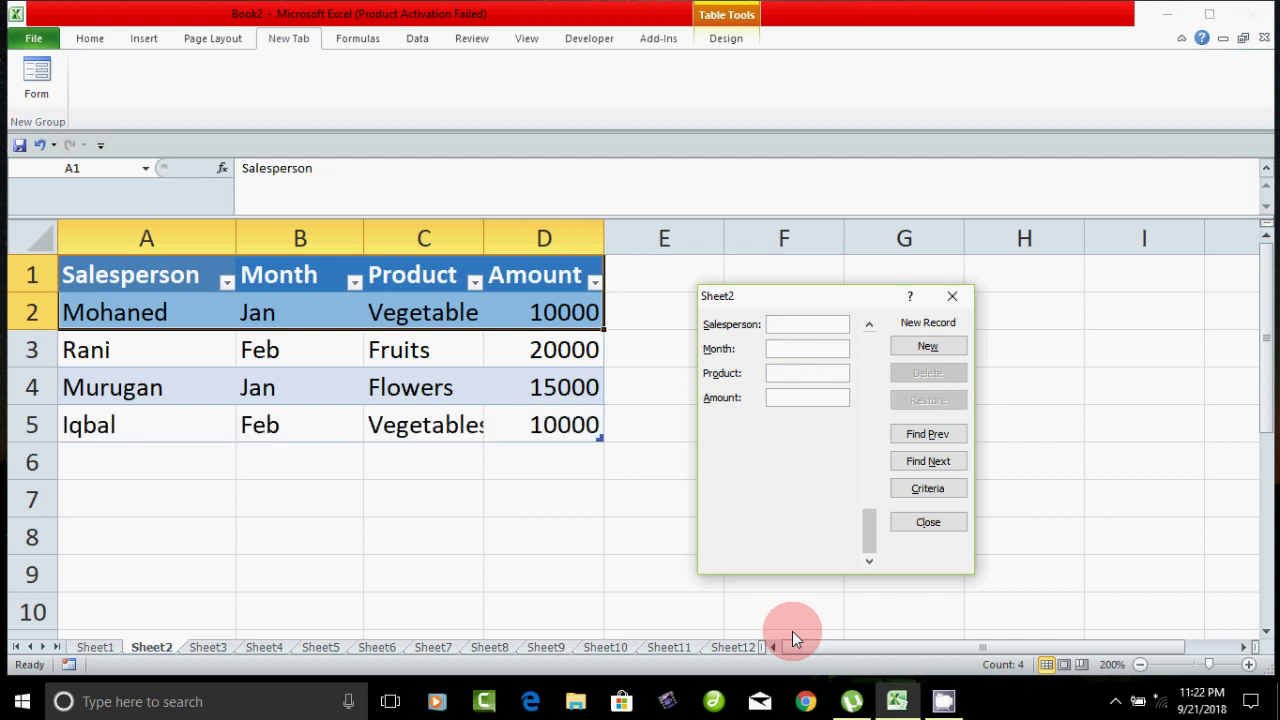
Step: Add a salesperson's Feb, Fruits, 5000 record as row 6
text(Kumar)
key(Tab)
text(Fe)
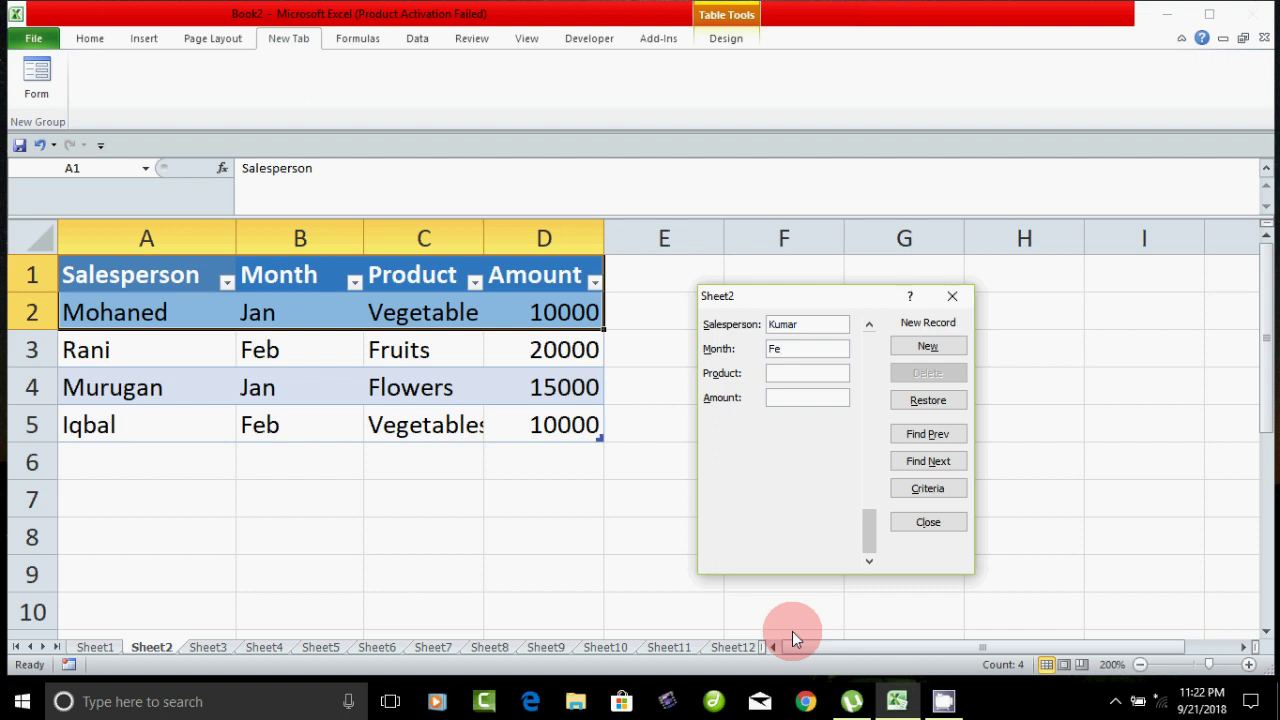
text(b)
key(Tab)
text(Fruits)
key(Tab)
text(5000)
key(Return)
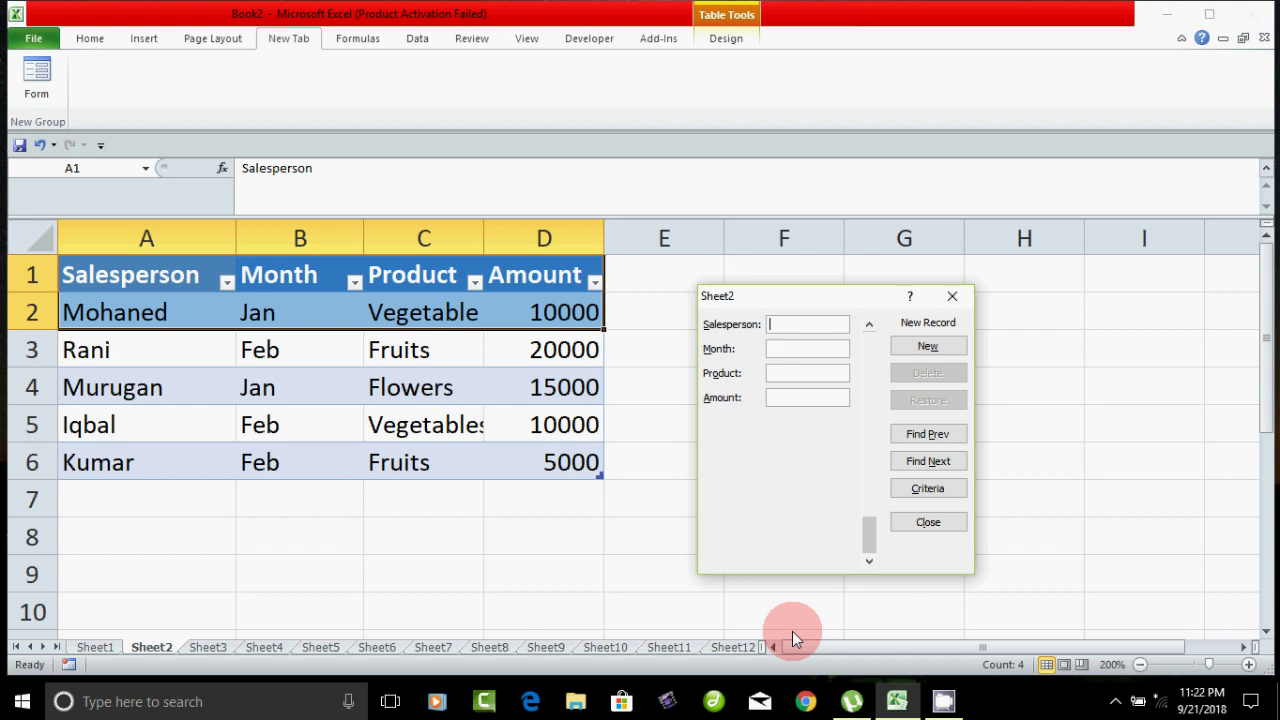
Step: Add a salesperson's Mar, Vegetables, 20000 record as row 7
text(Devibala)
key(Tab)
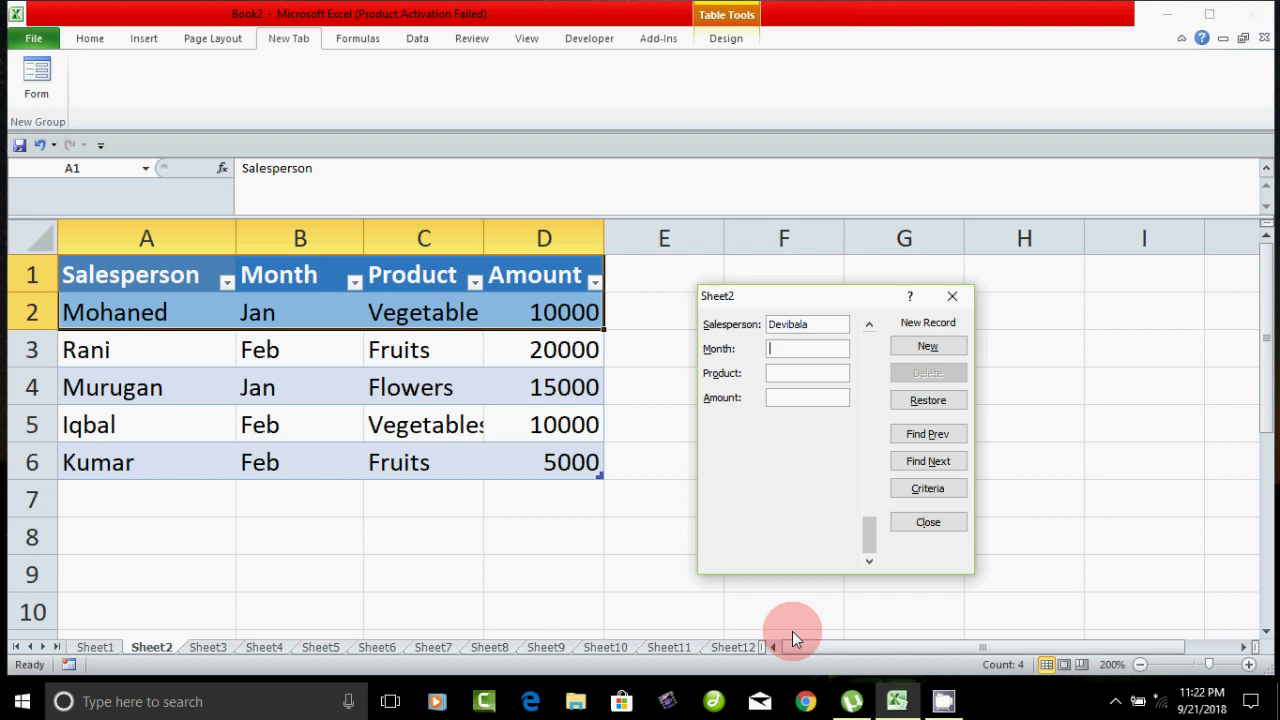
text(Mar)
key(Tab)
text(Vegetables)
key(Tab)
text(20000)
key(Return)
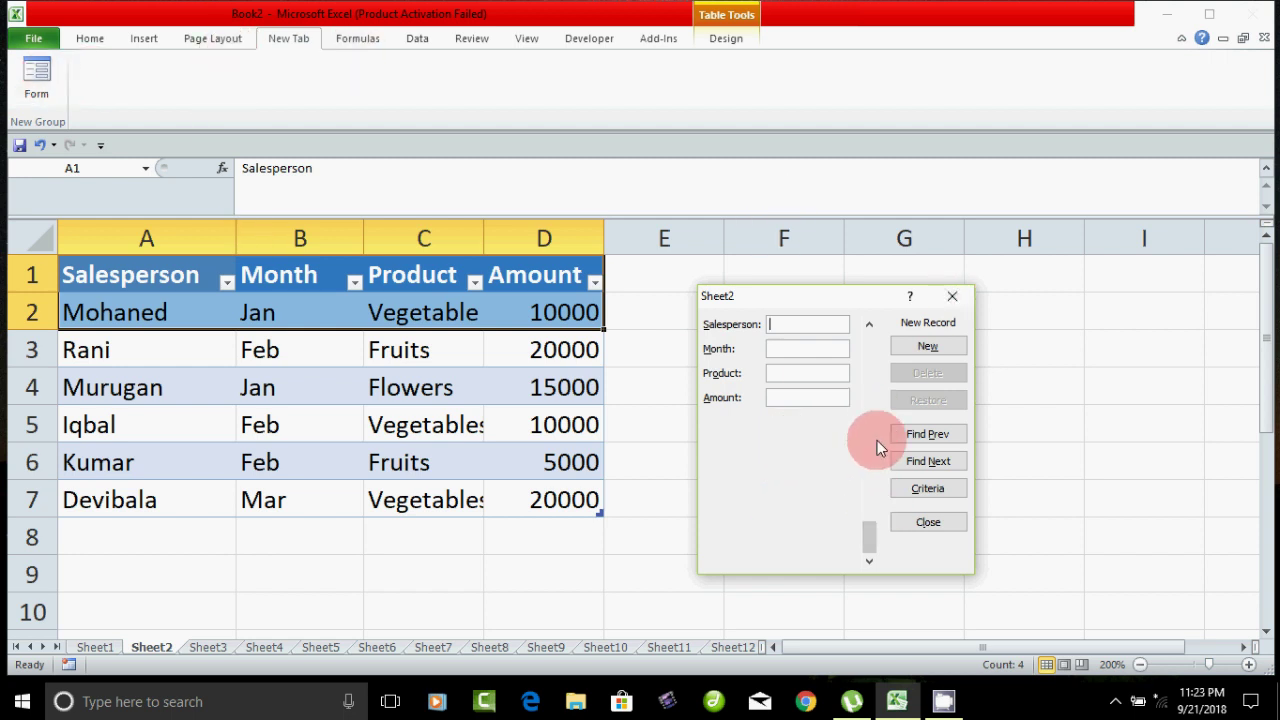
Step: Go back with Find Prev to record 3, forward to record 5, then switch to Criteria
click(920, 348)
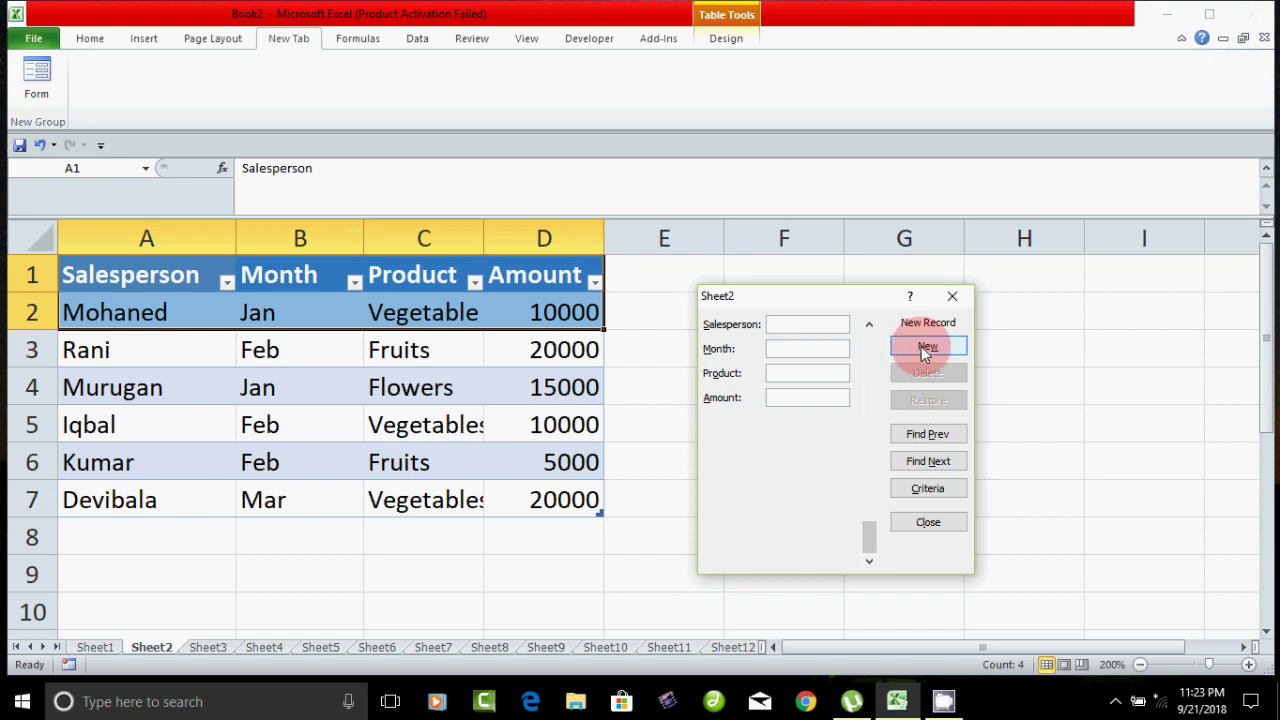
click(800, 325)
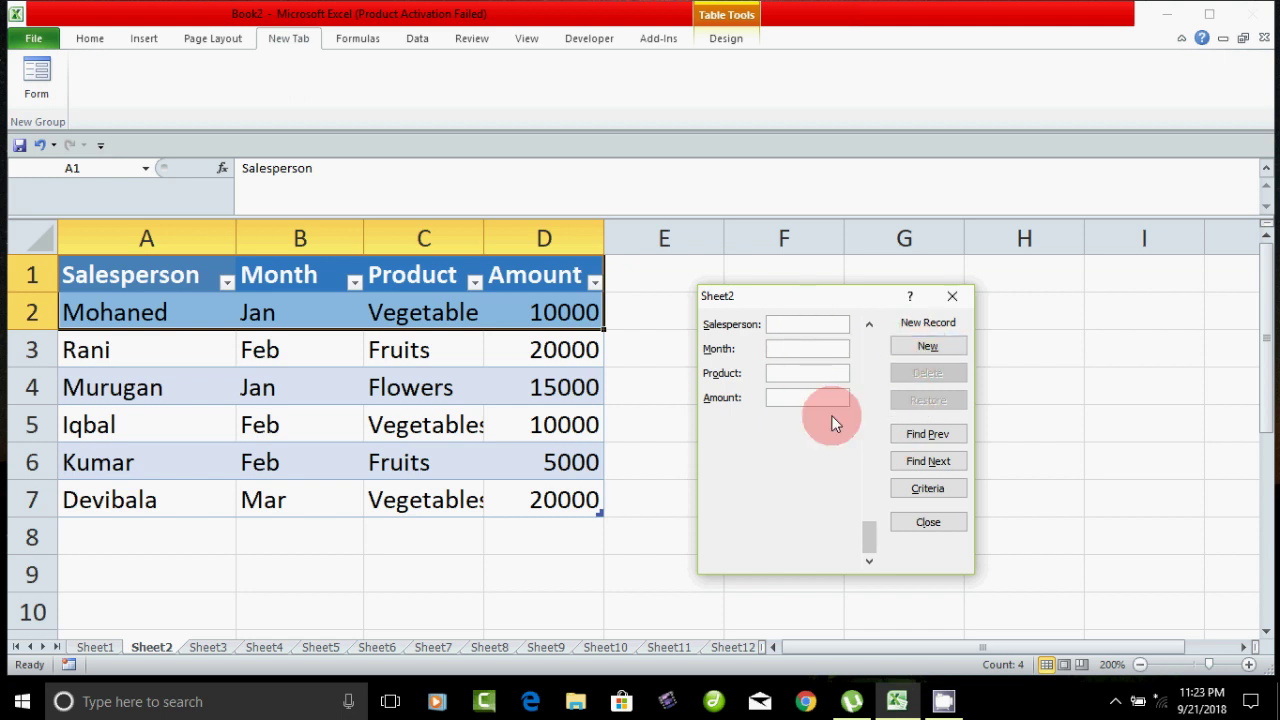
click(912, 440)
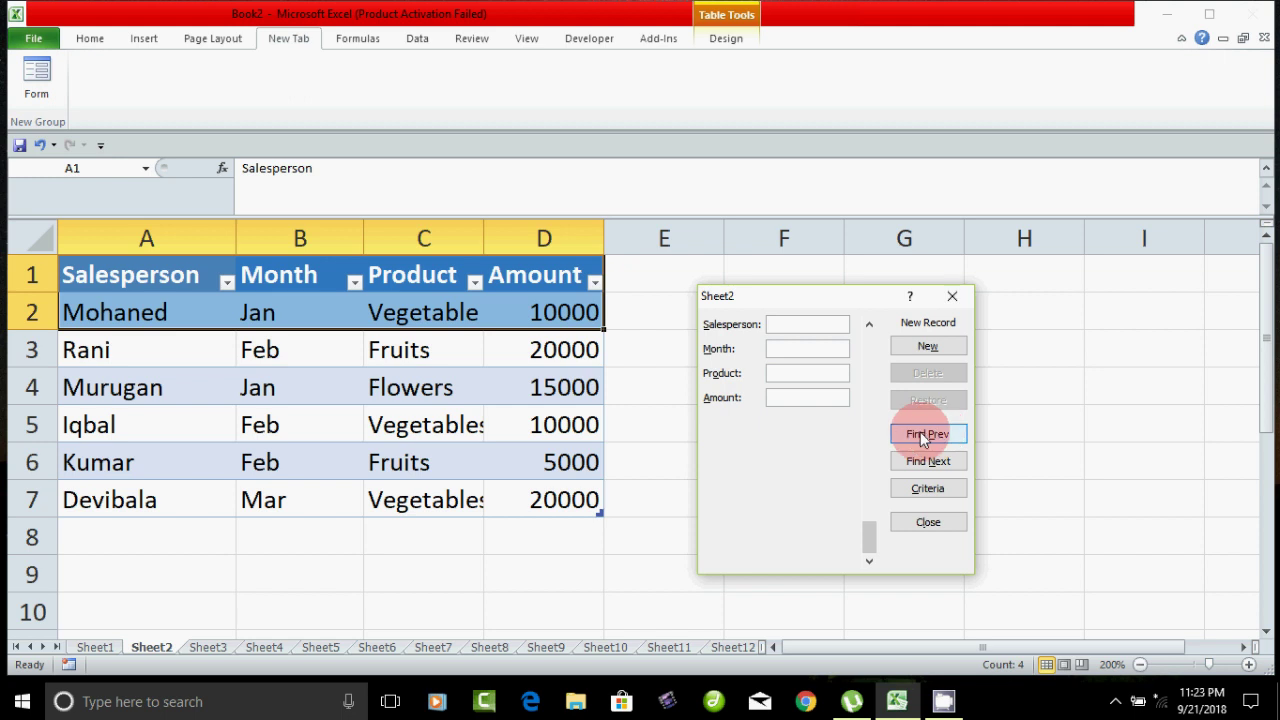
click(922, 440)
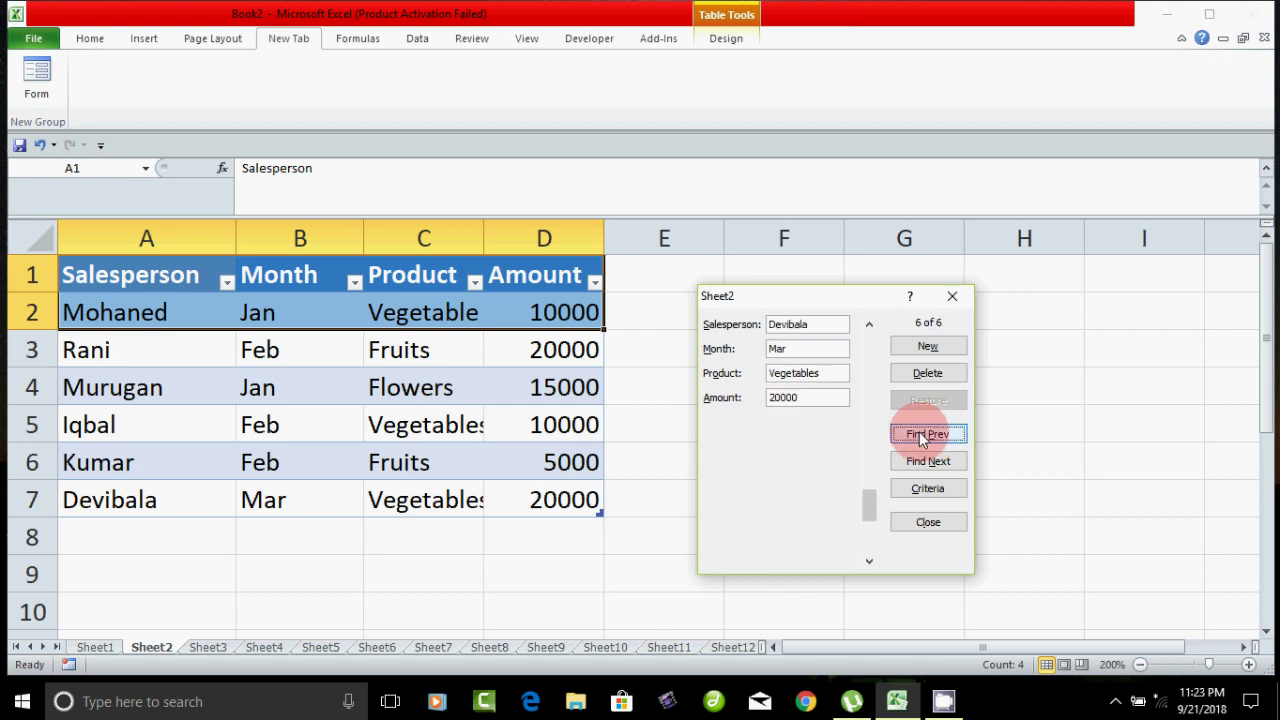
click(922, 440)
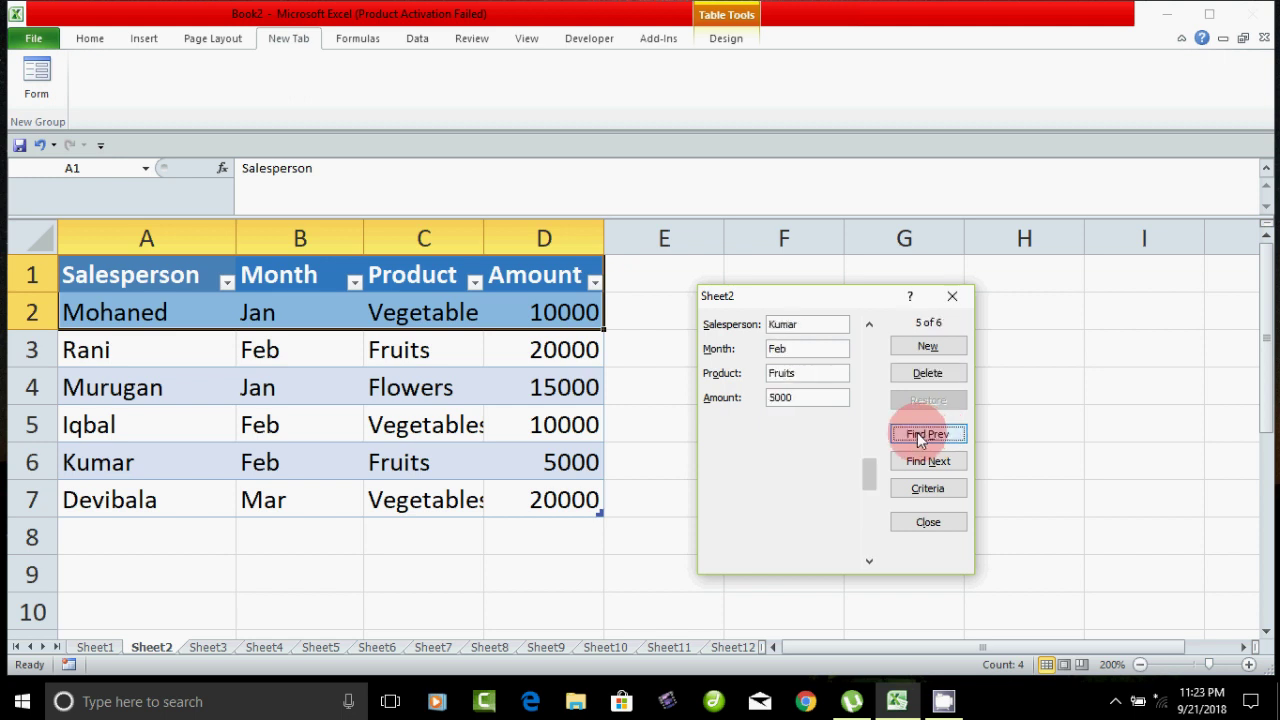
click(920, 437)
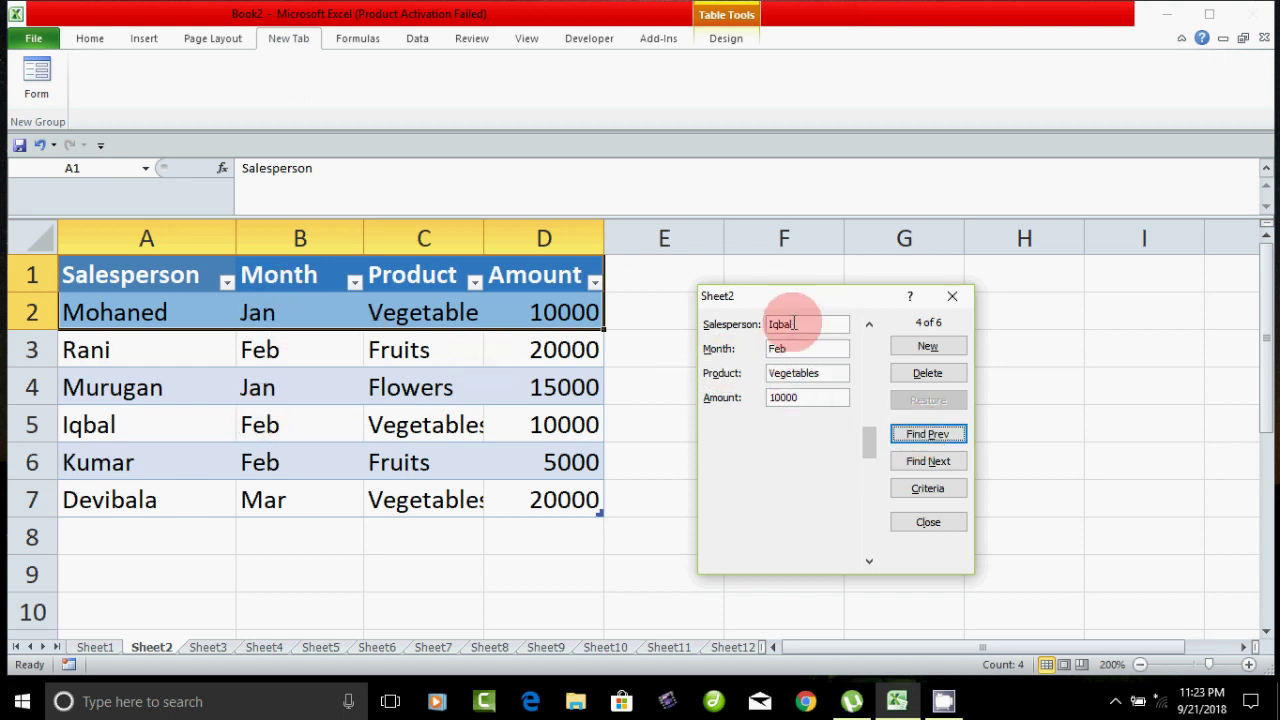
click(928, 441)
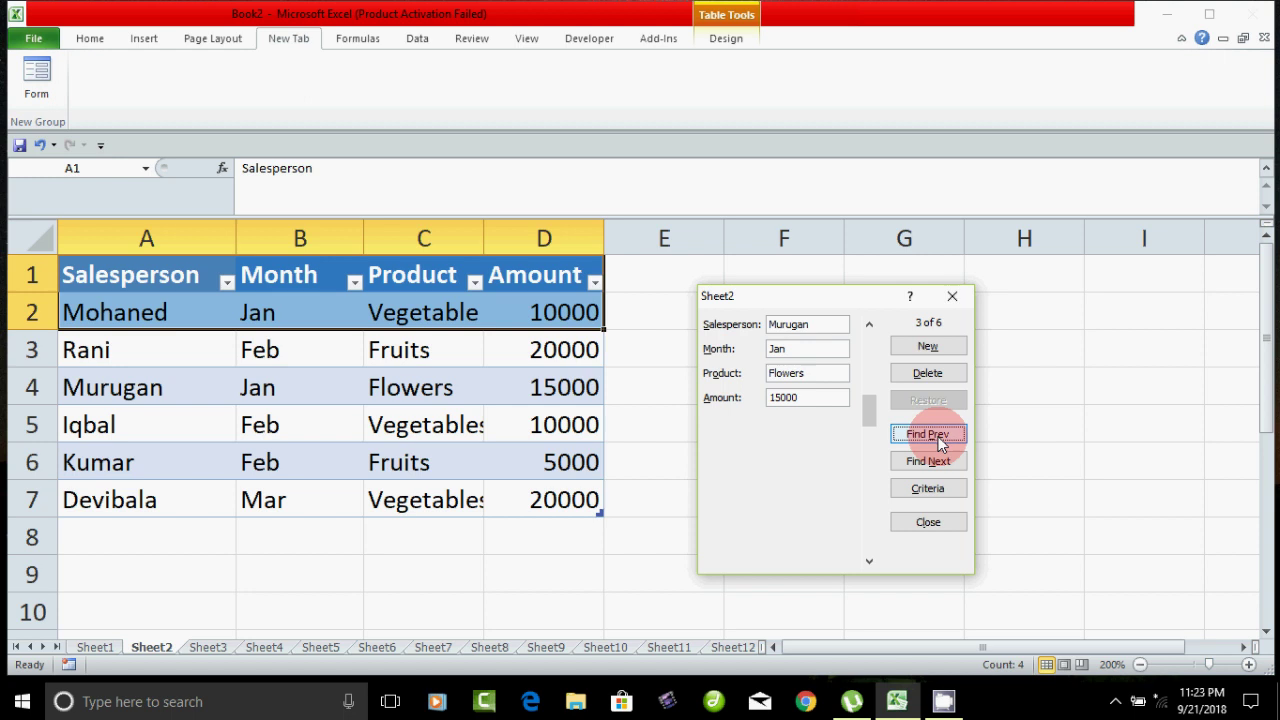
click(931, 462)
click(931, 462)
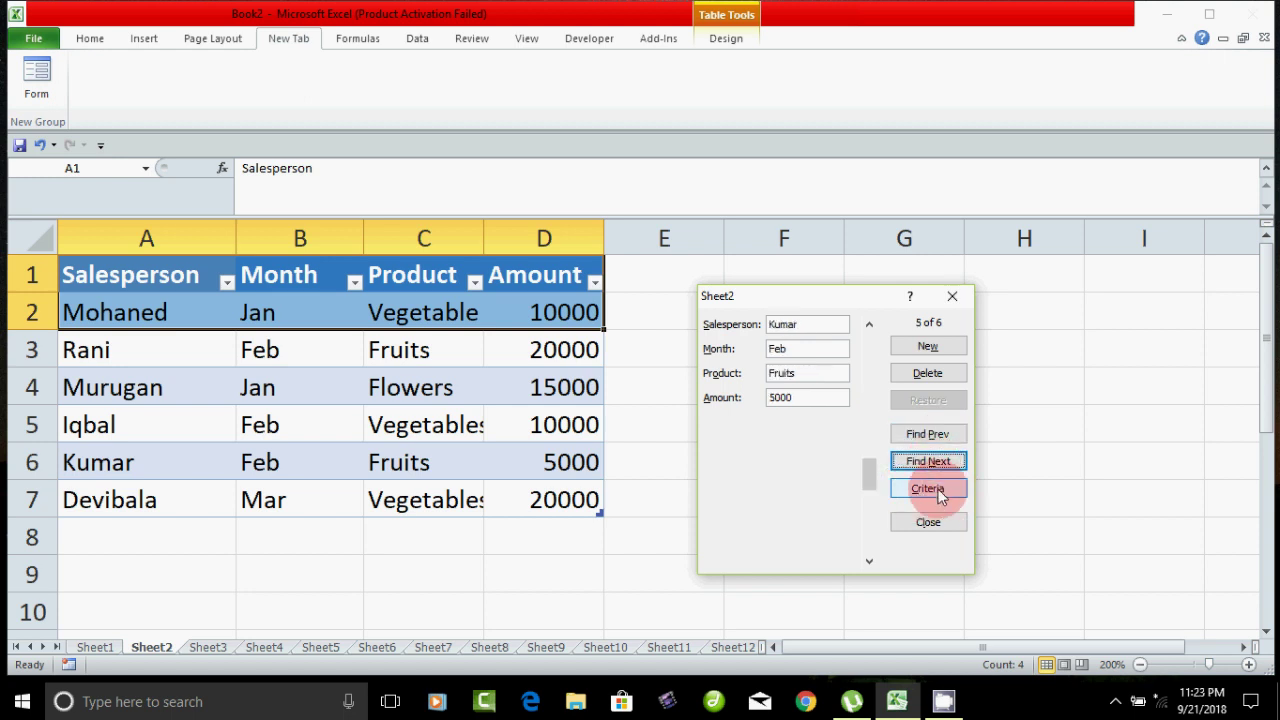
click(928, 489)
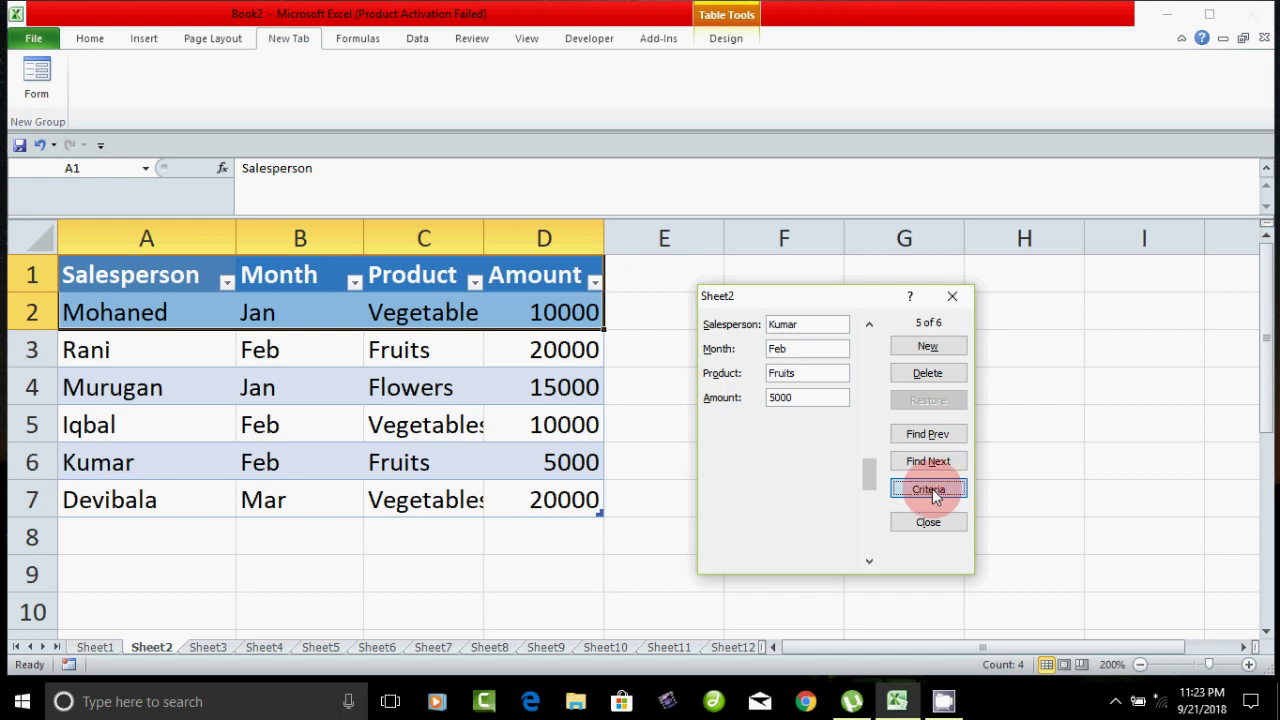
Step: Search with Amount >10000, browse the matches with Find Next/Prev, then reopen Criteria
click(779, 399)
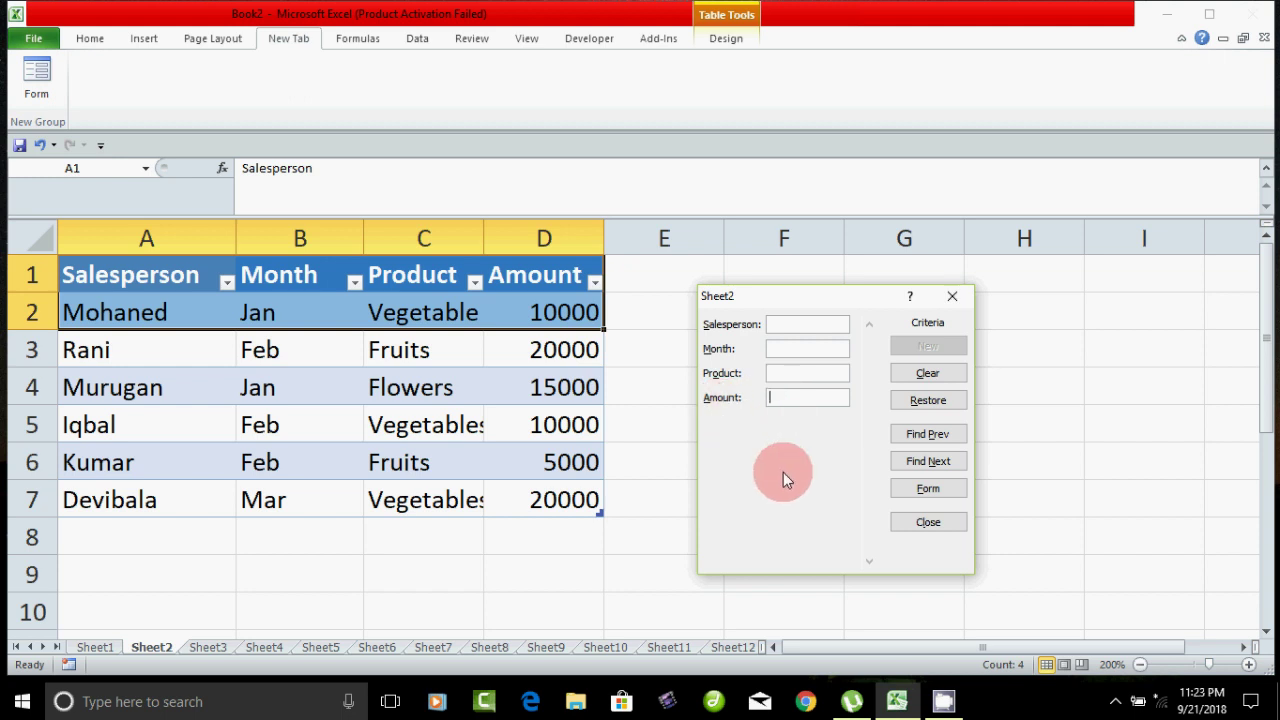
text(>10000)
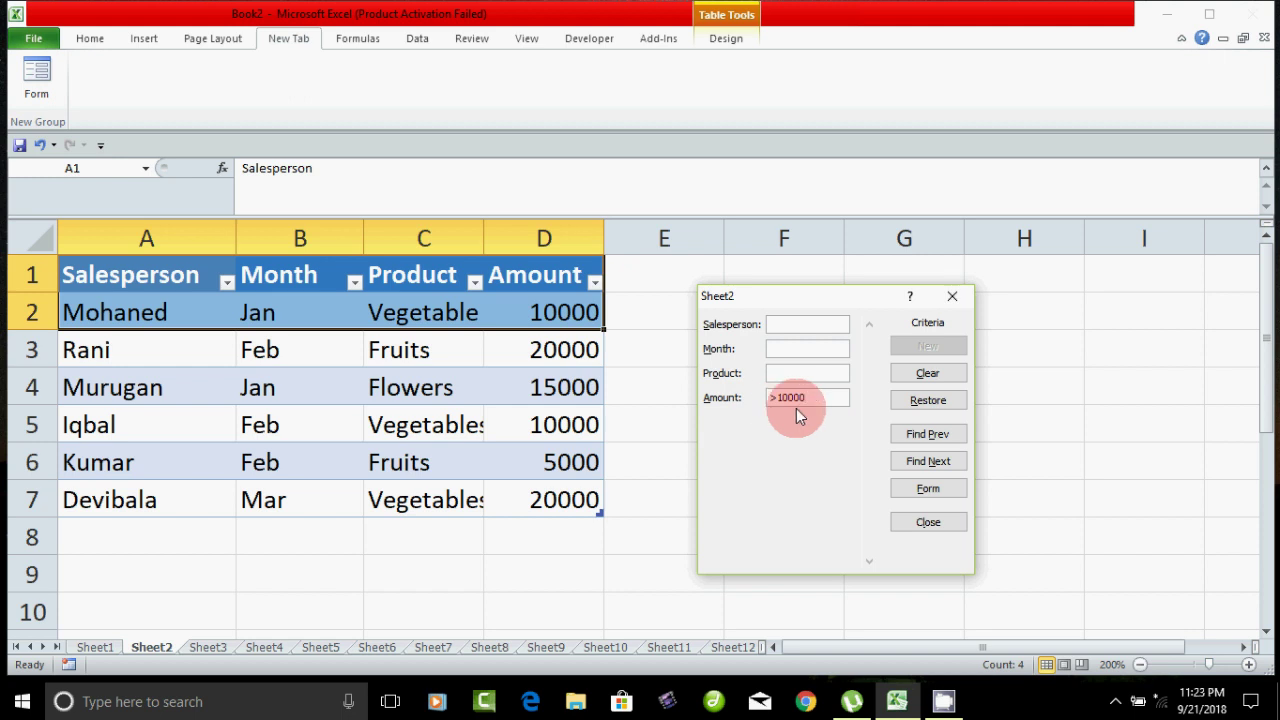
click(924, 464)
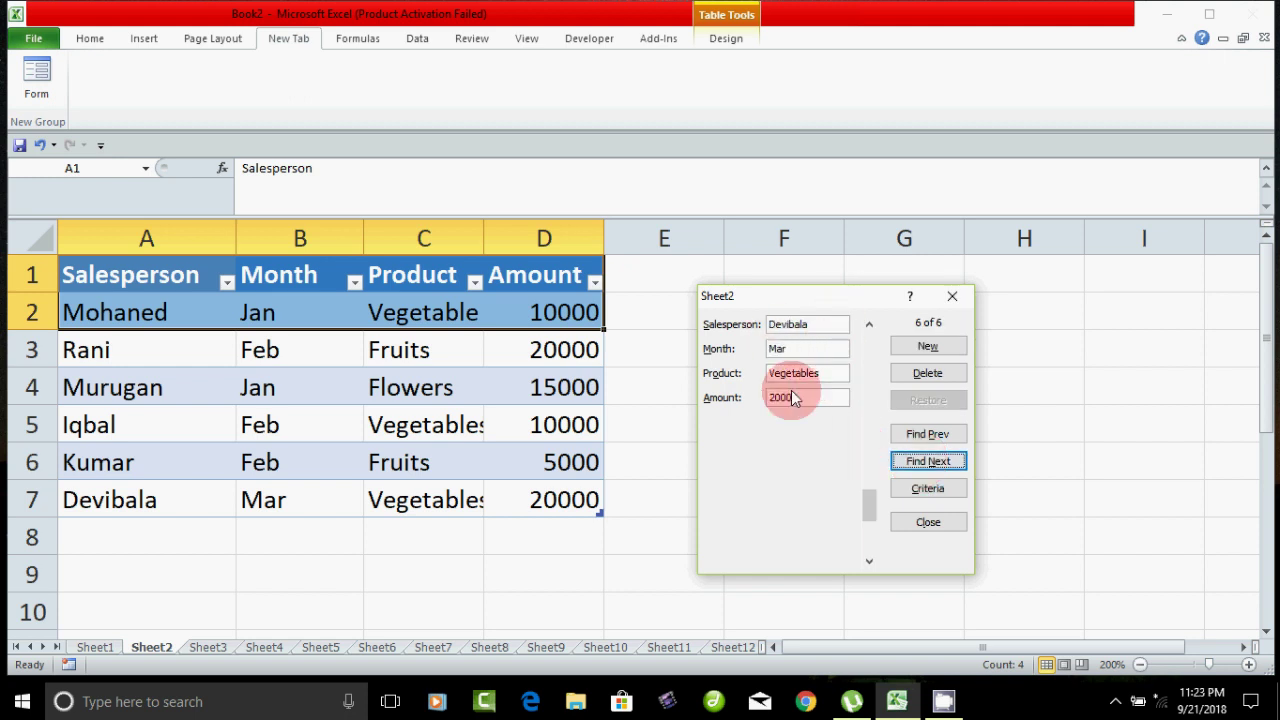
click(916, 465)
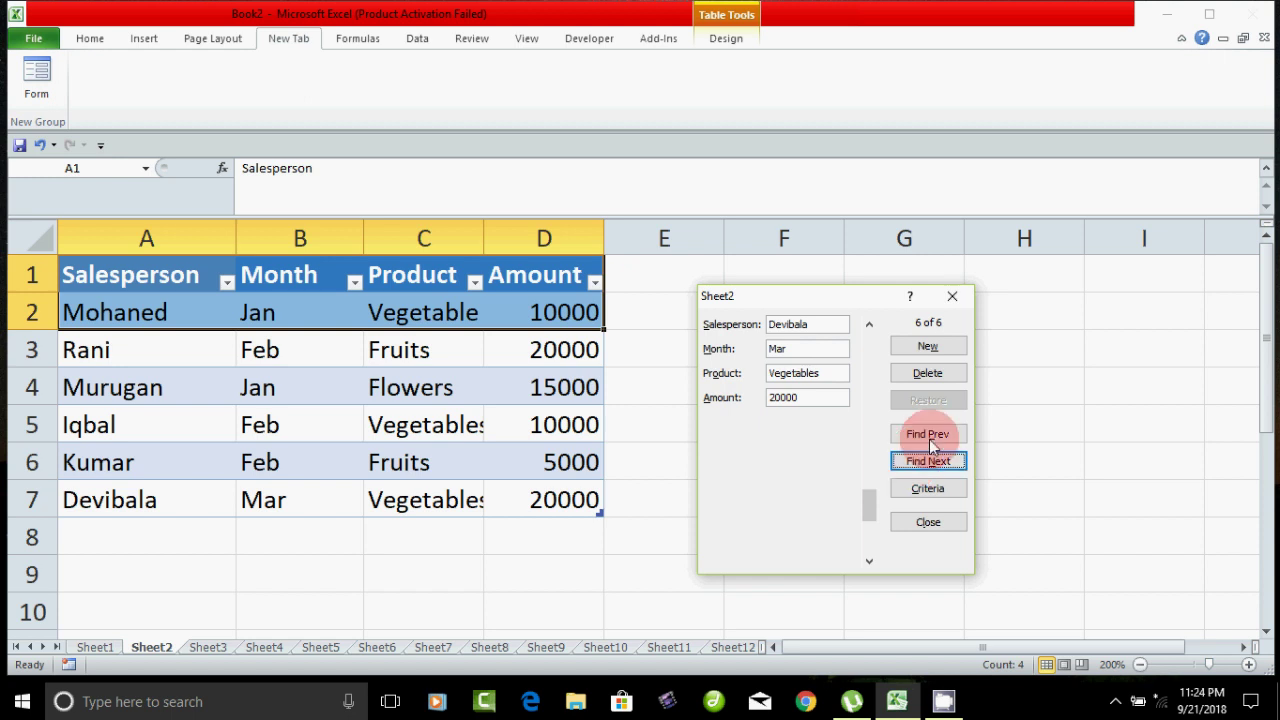
click(928, 434)
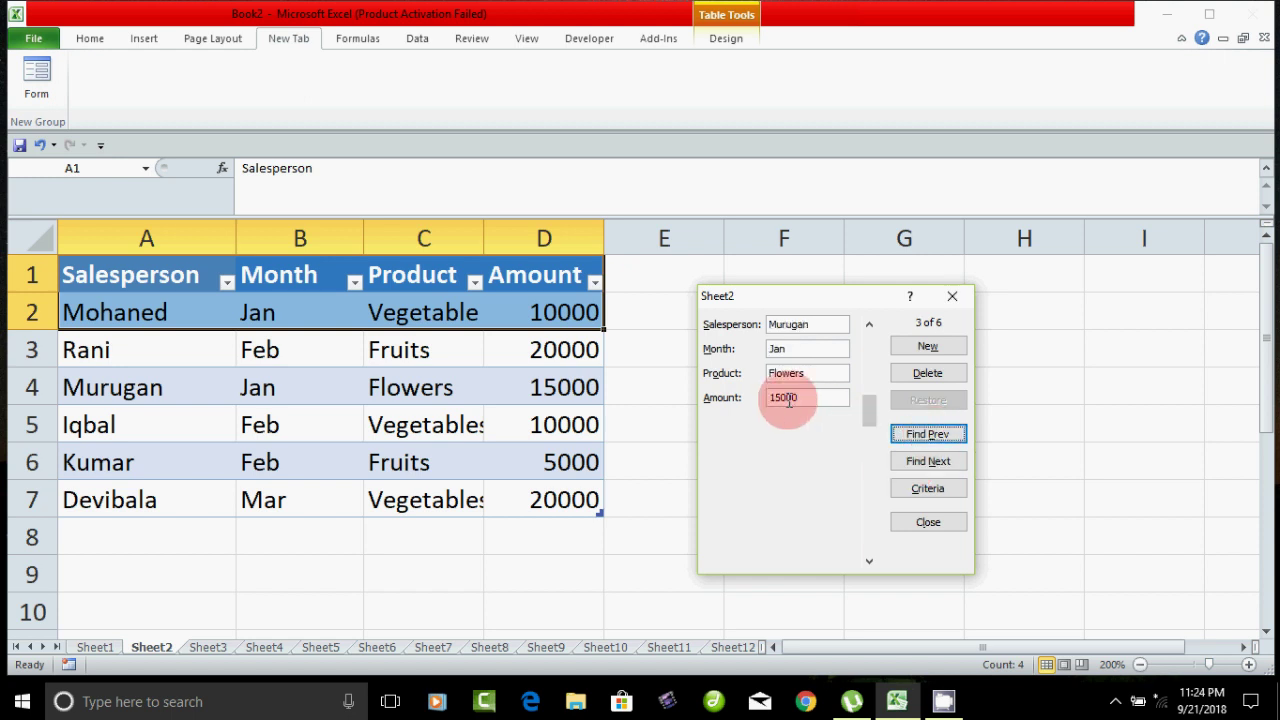
click(925, 440)
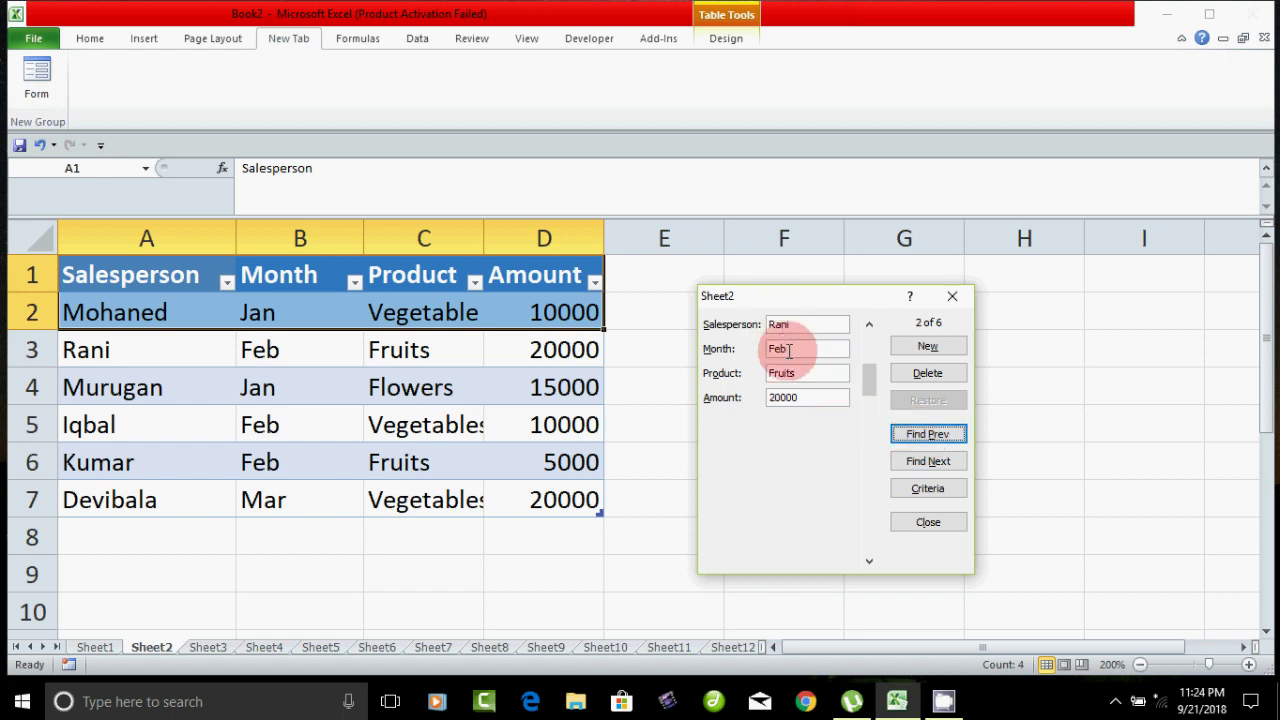
click(918, 464)
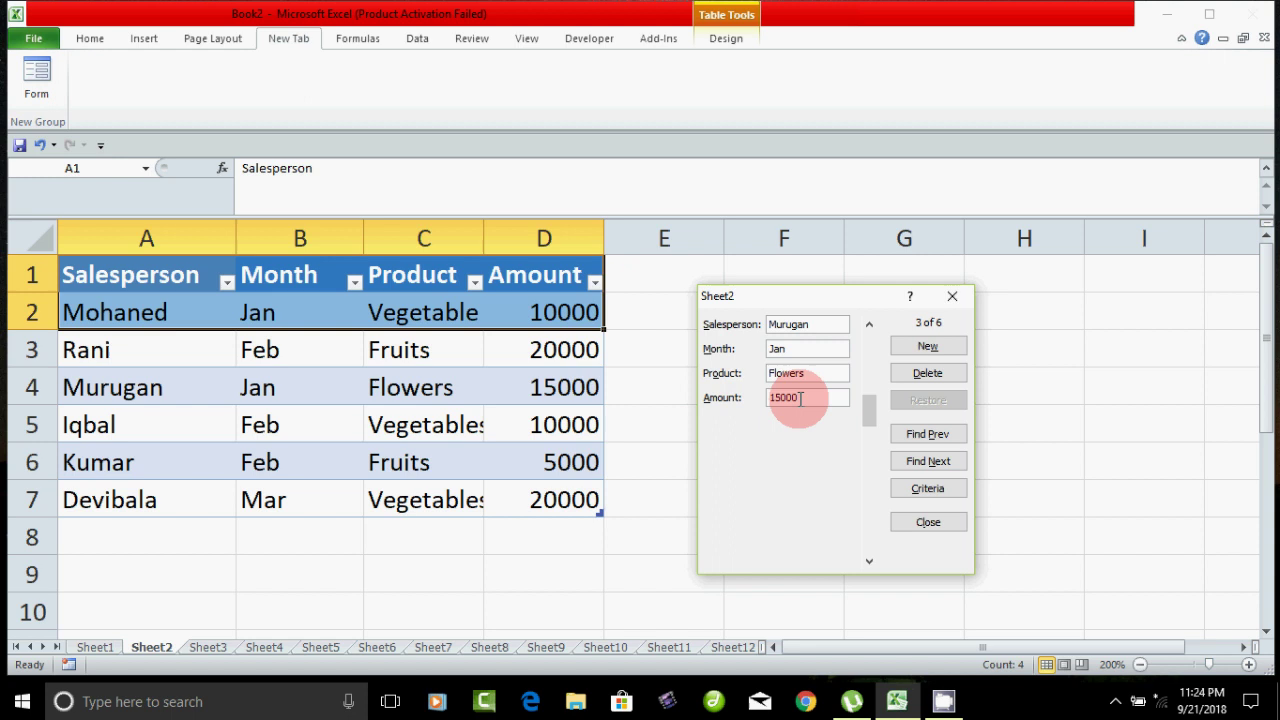
click(917, 489)
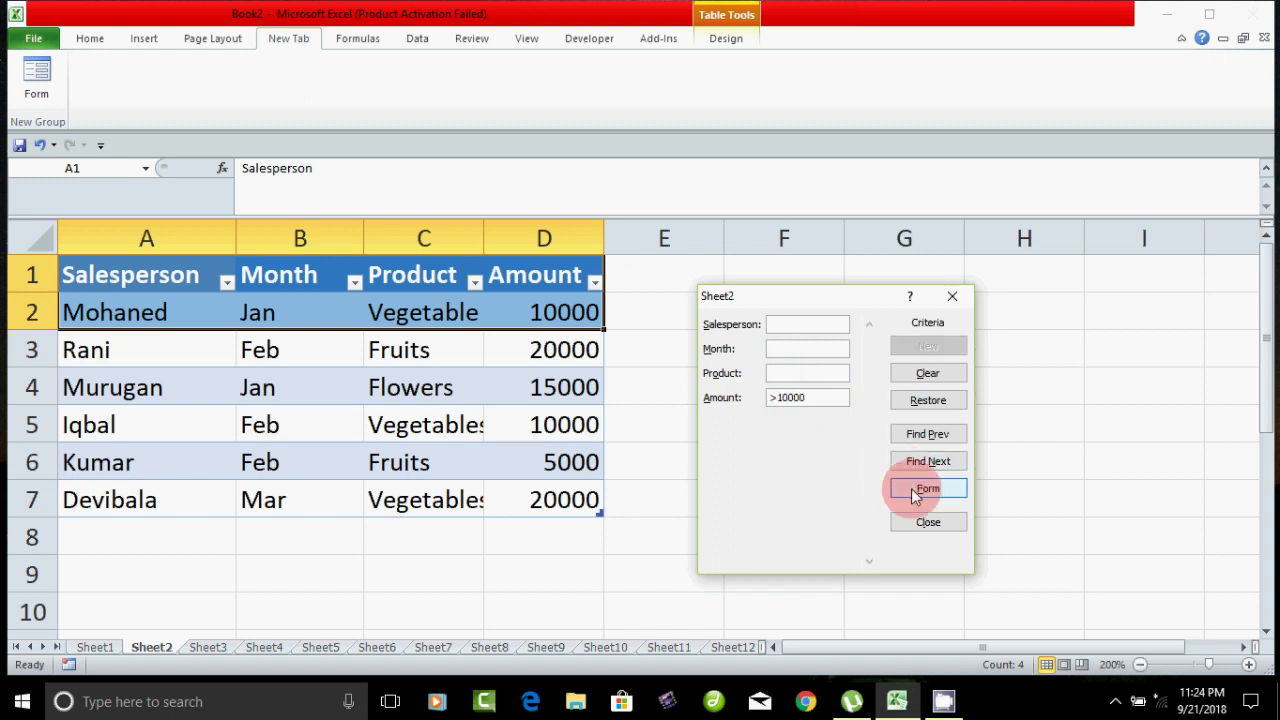
Step: Add Month = Feb to the Amount >10000 criteria and search, finding record 2: Feb, Fruits, 20000
click(767, 398)
click(781, 352)
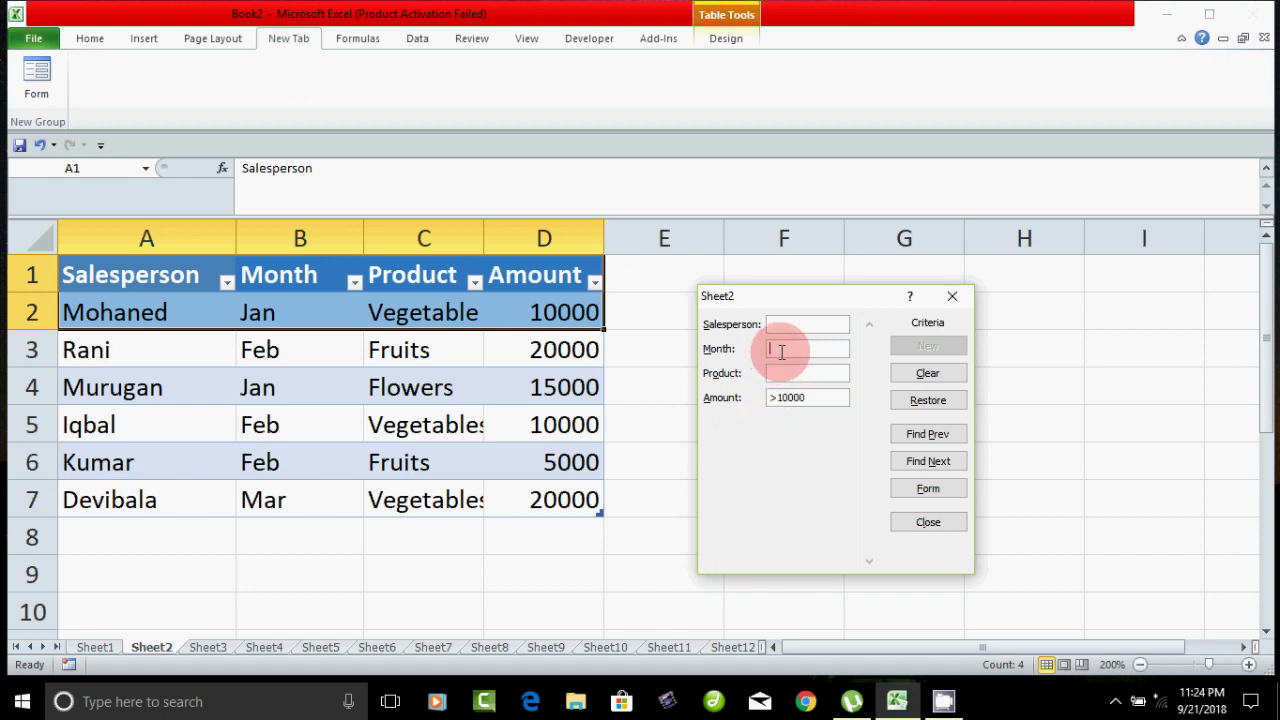
text(Feb)
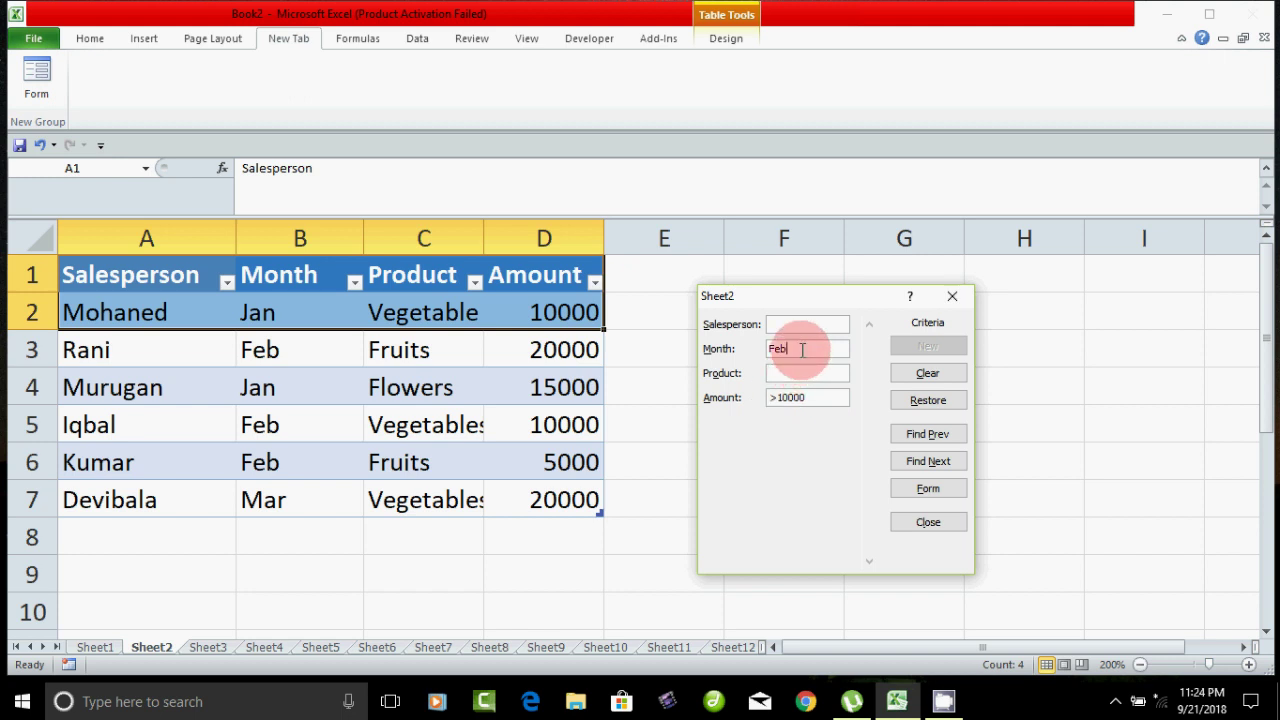
click(927, 438)
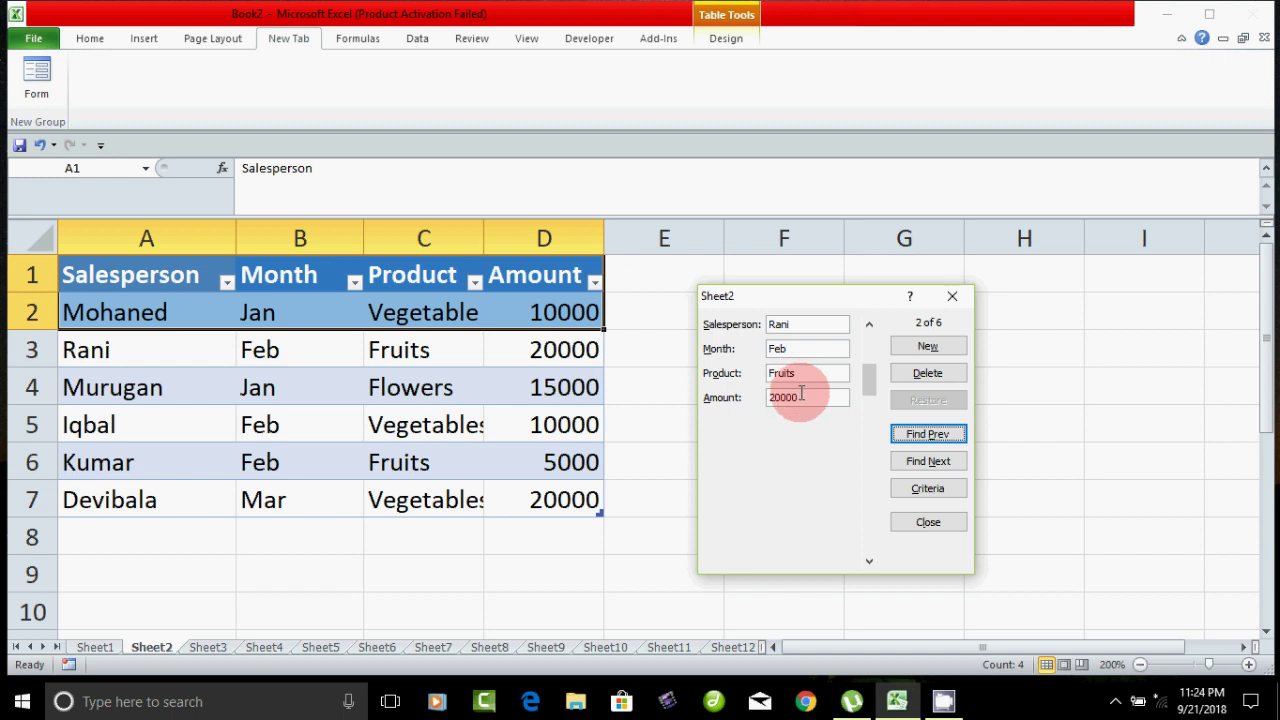
click(916, 460)
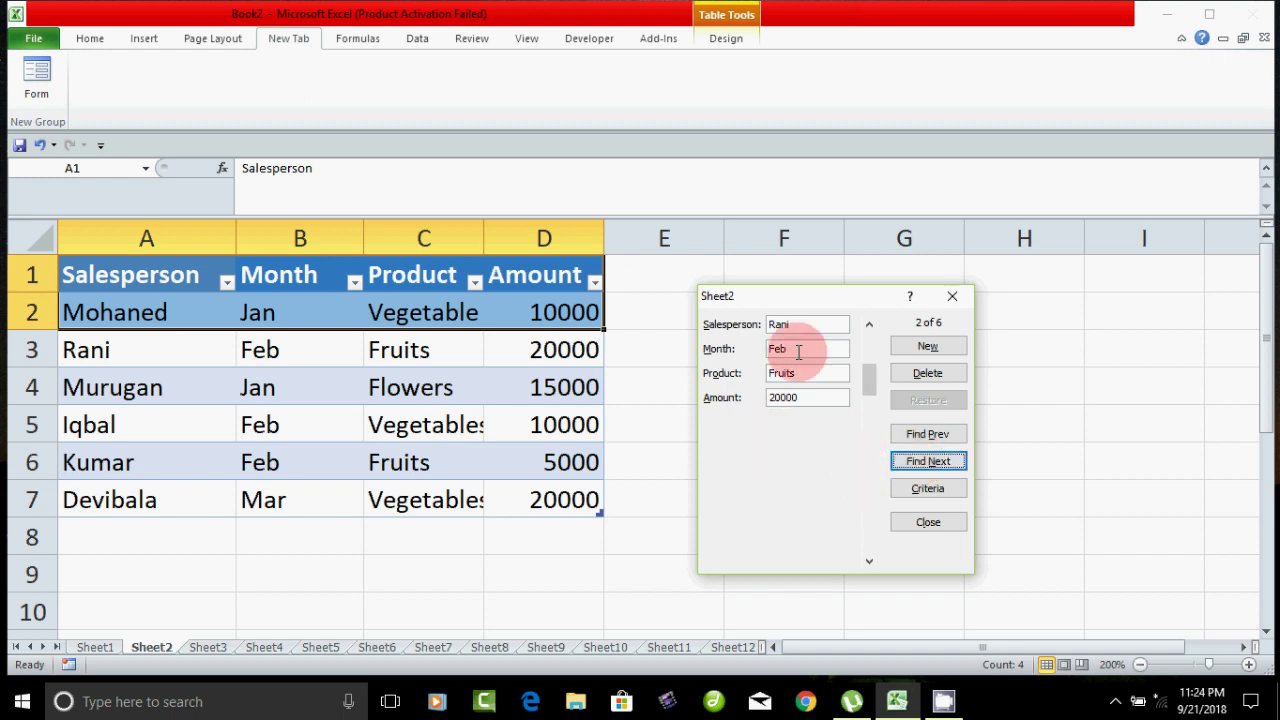
drag(850, 296, 880, 285)
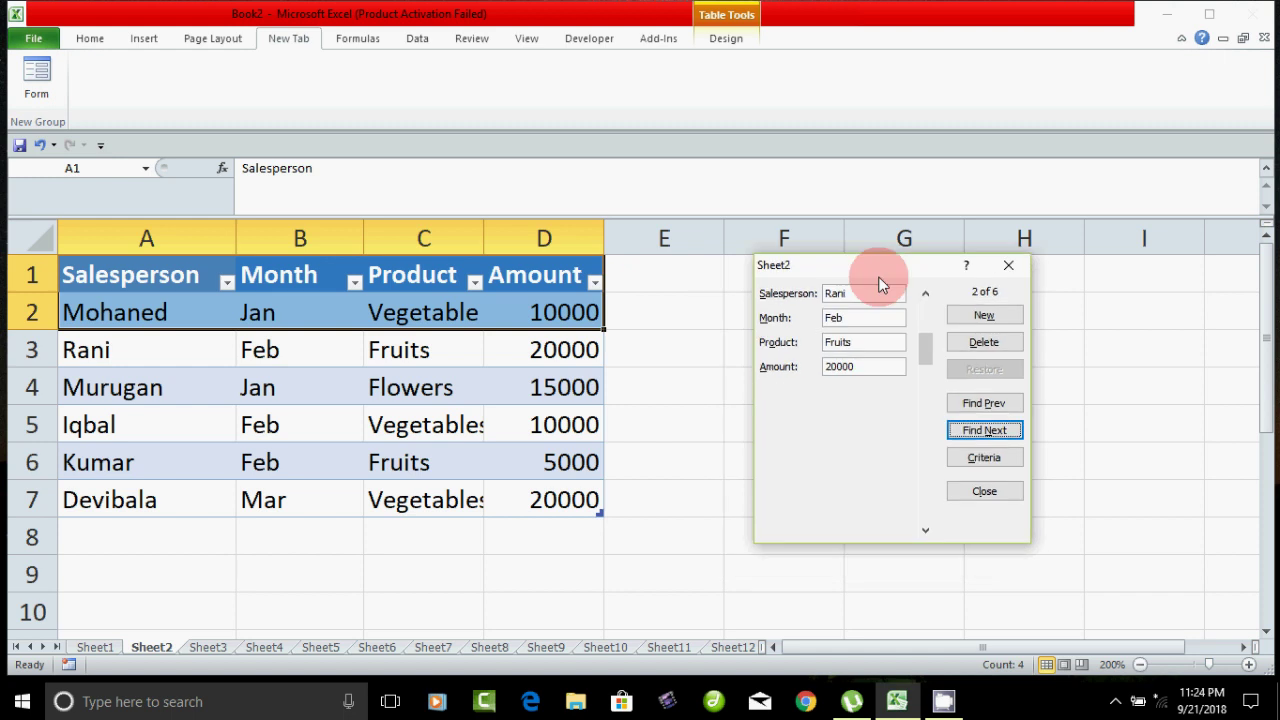